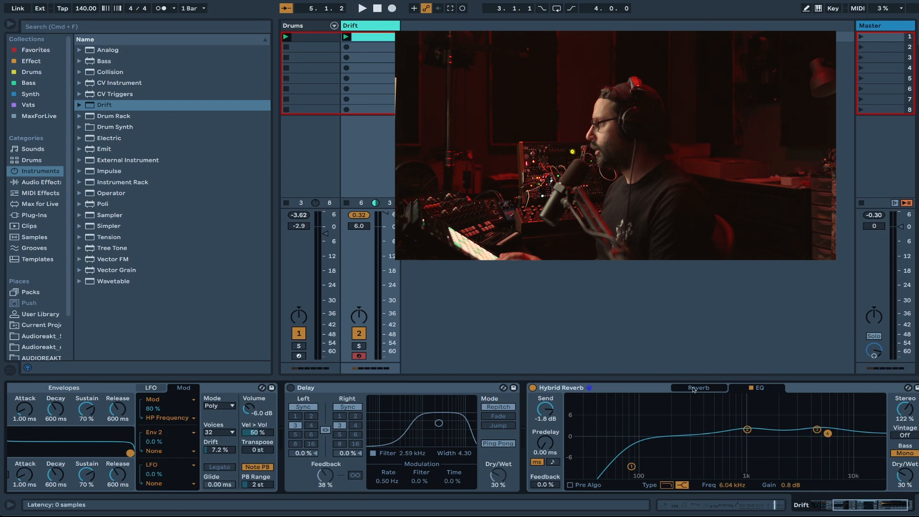
# Step: Try Key as Drift's first pitch modulation source and reset its amount to 0 %
pyautogui.moveTo(867, 515); pyautogui.dragTo(288, 442)
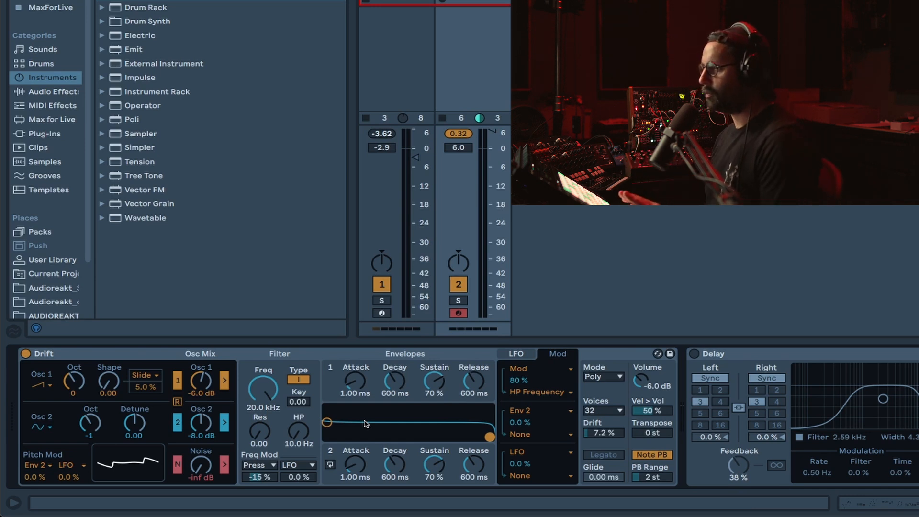
pyautogui.click(36, 467)
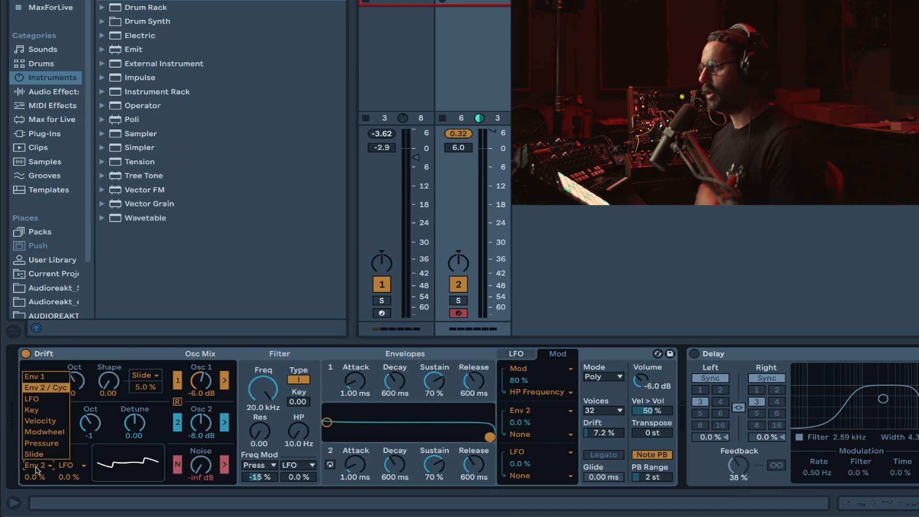
pyautogui.click(38, 410)
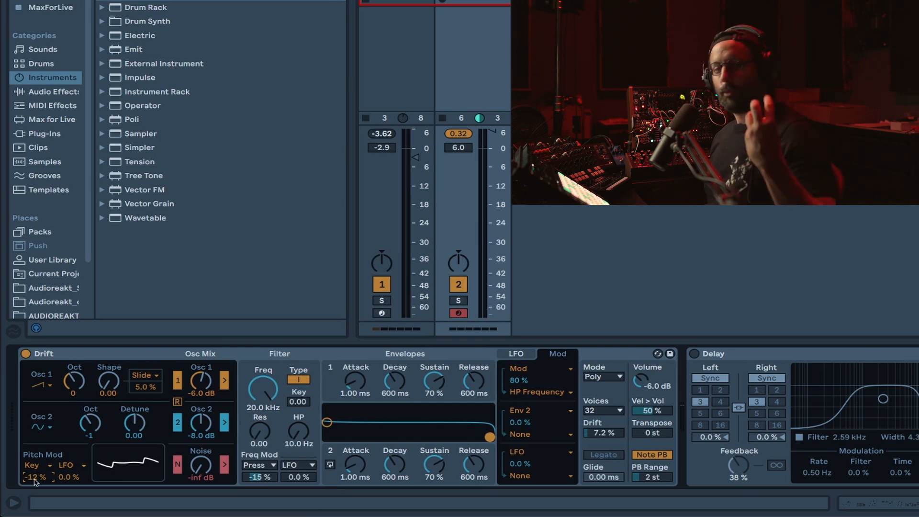
pyautogui.press('Delete')
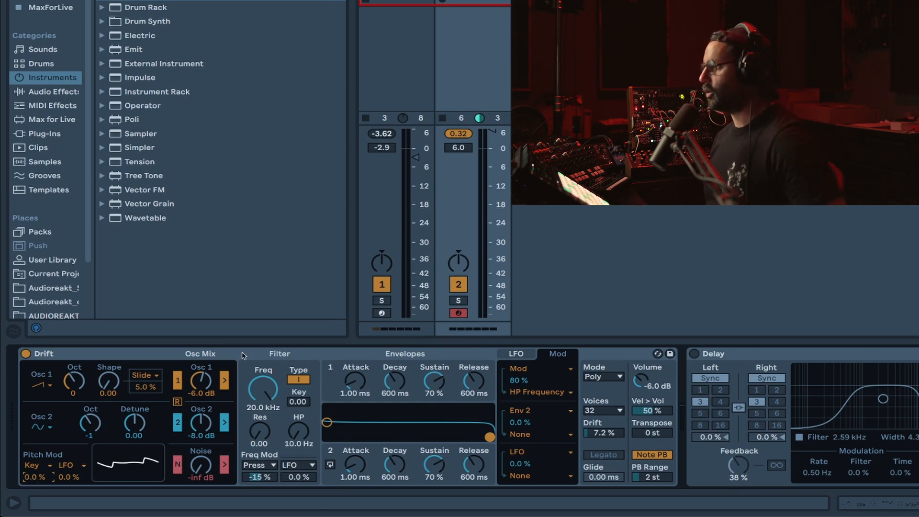
# Step: Solo the Drift track and set Drift's first pitch modulation source to Key with an amount of -11 %
pyautogui.click(453, 306)
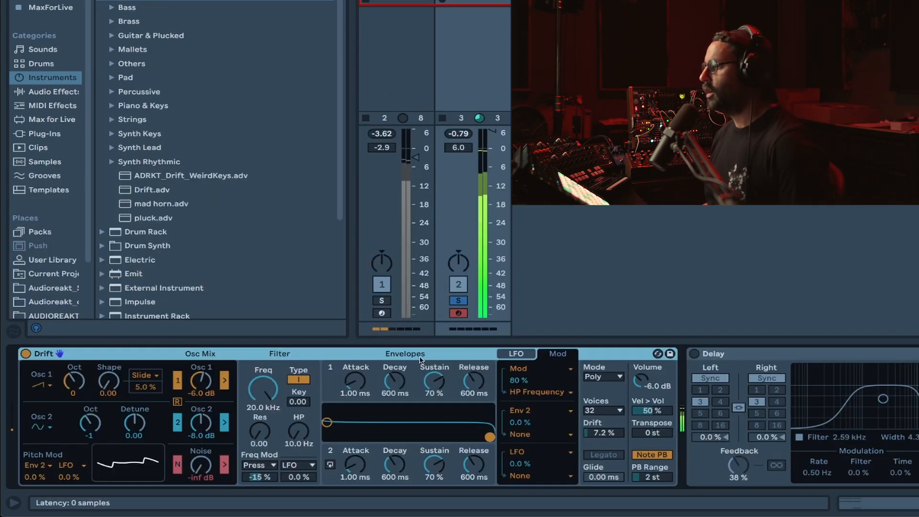
pyautogui.click(37, 464)
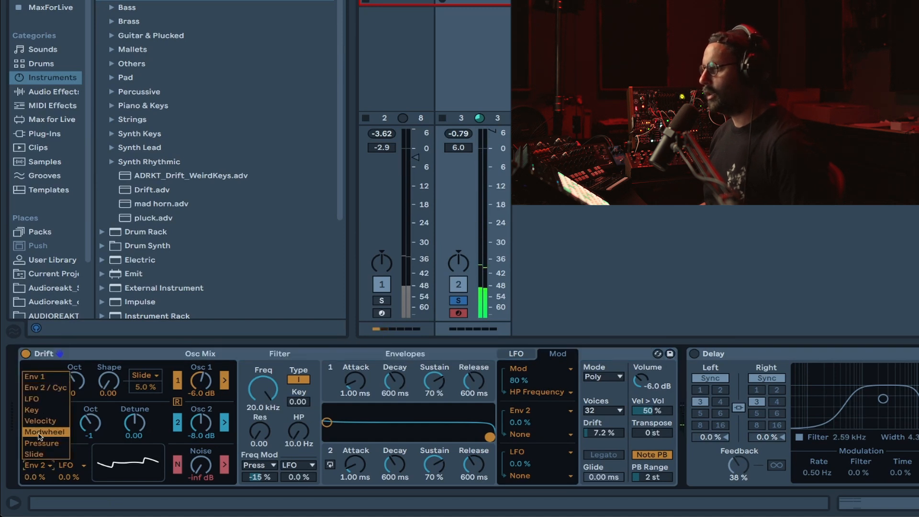
pyautogui.click(40, 413)
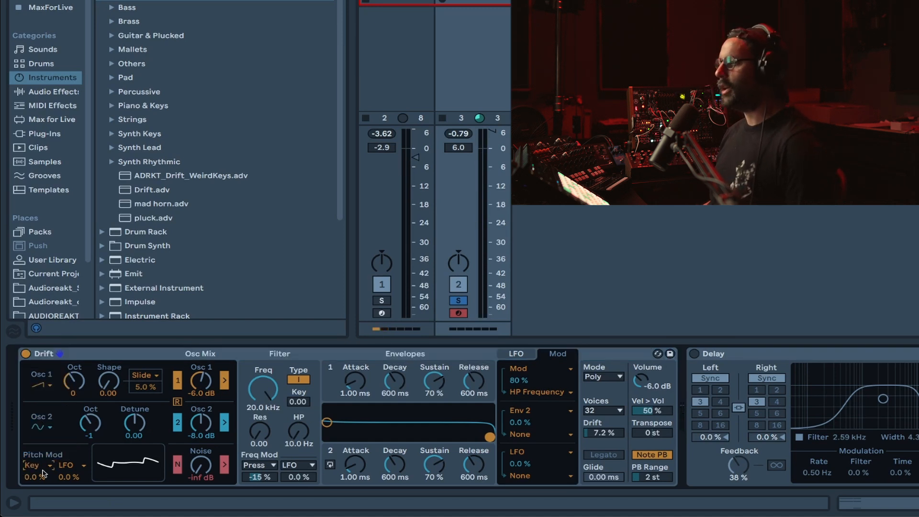
pyautogui.moveTo(38, 481); pyautogui.dragTo(38, 488)
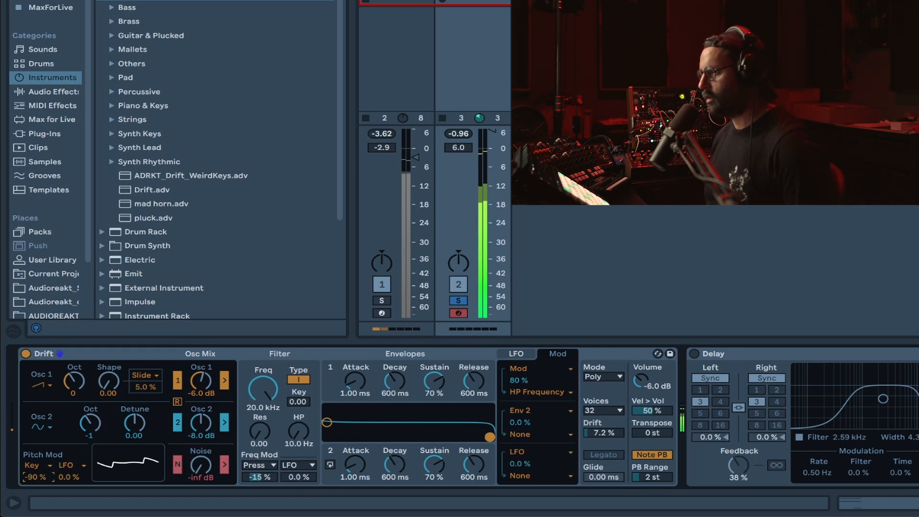
pyautogui.moveTo(33, 477); pyautogui.dragTo(33, 471)
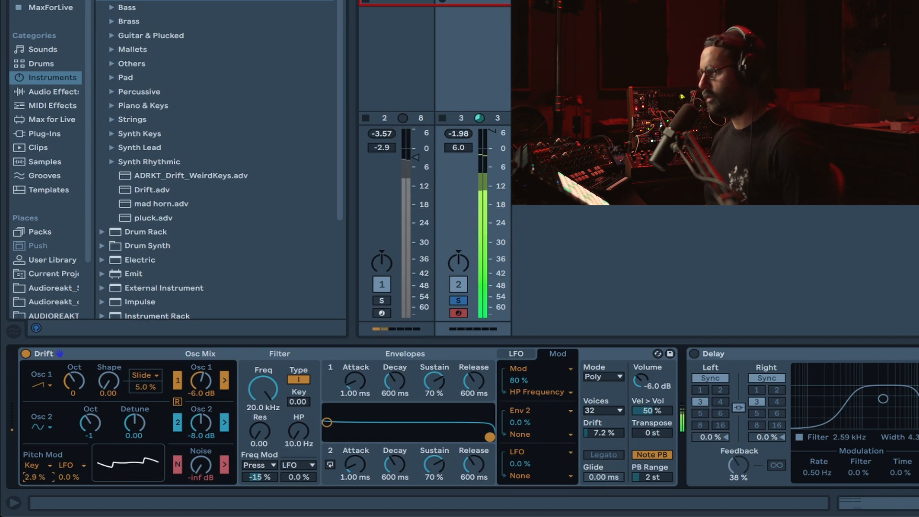
pyautogui.moveTo(32, 477); pyautogui.dragTo(33, 480)
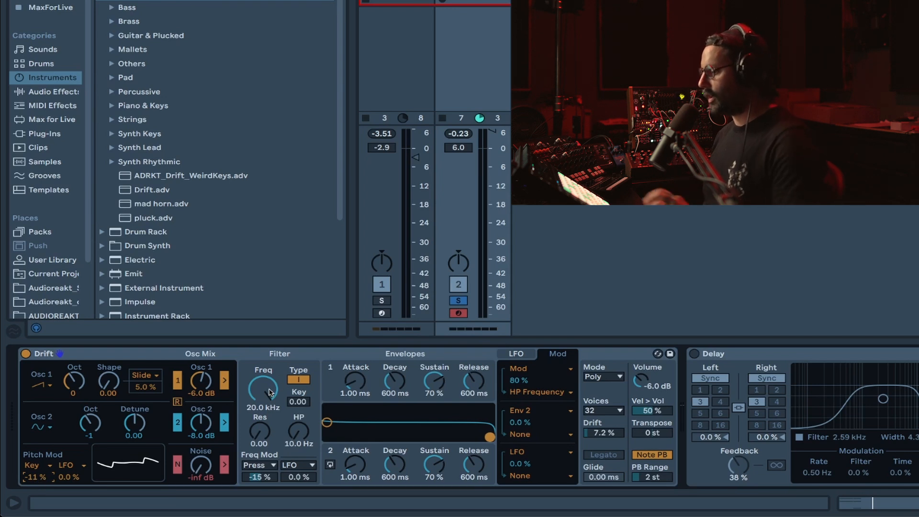
# Step: Lower the filter frequency to 788 Hz and modulate it 31 % from envelope 2 in cycling mode with a tilt of 0.21
pyautogui.moveTo(271, 392); pyautogui.dragTo(271, 431)
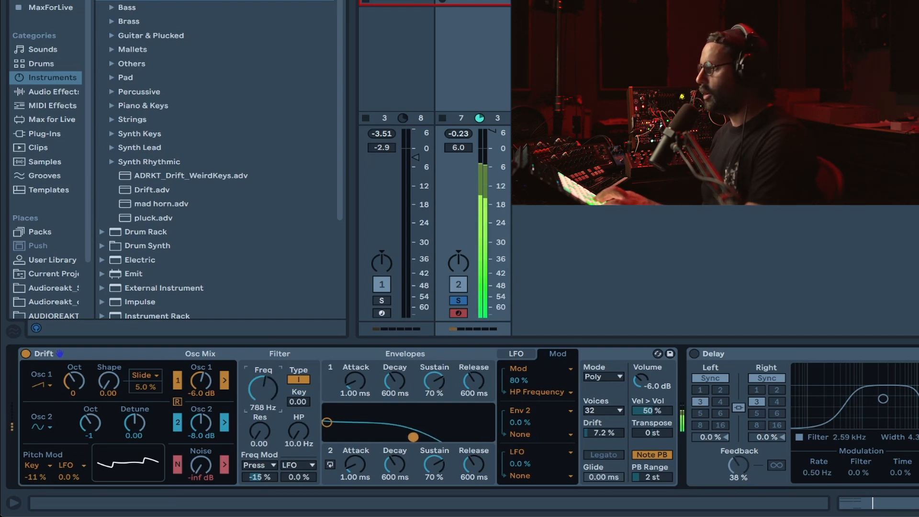
pyautogui.click(301, 467)
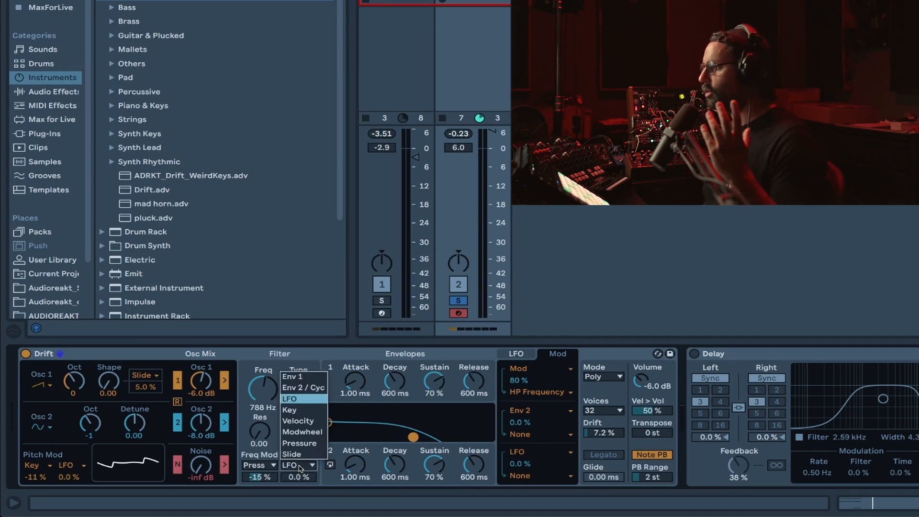
pyautogui.click(311, 388)
pyautogui.click(330, 465)
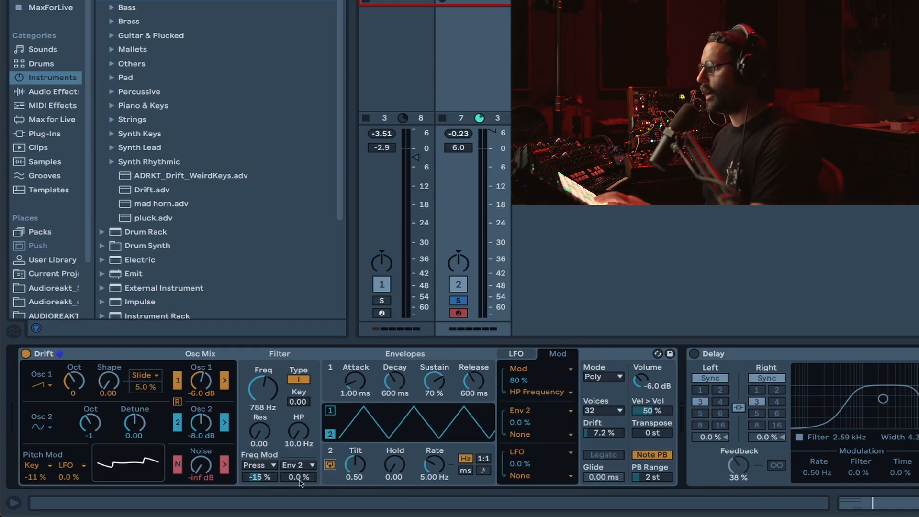
pyautogui.moveTo(299, 477); pyautogui.dragTo(299, 466)
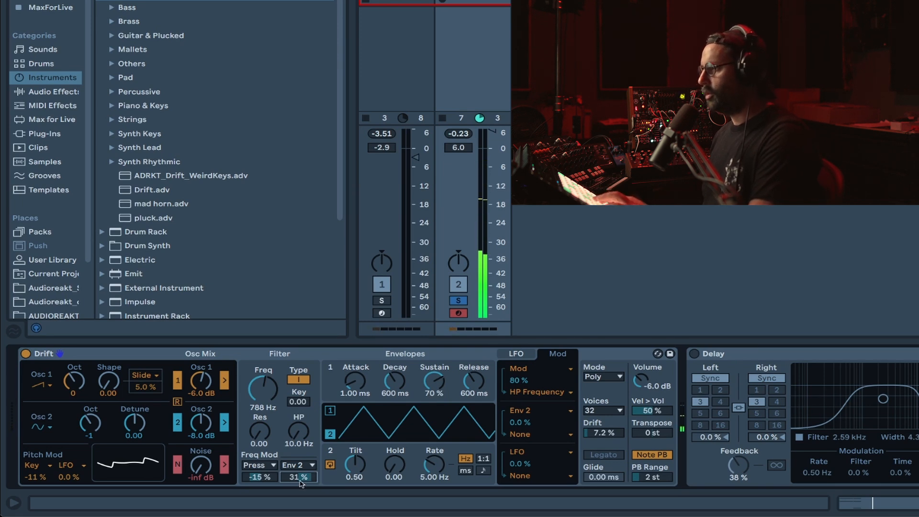
pyautogui.moveTo(351, 474); pyautogui.dragTo(354, 471)
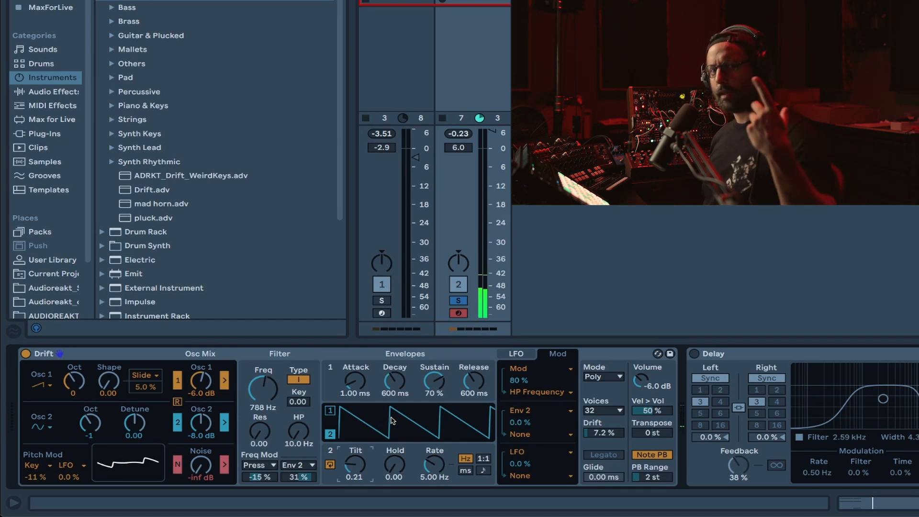
# Step: Lengthen the release of envelope 1 to 2.76 s
pyautogui.click(474, 392)
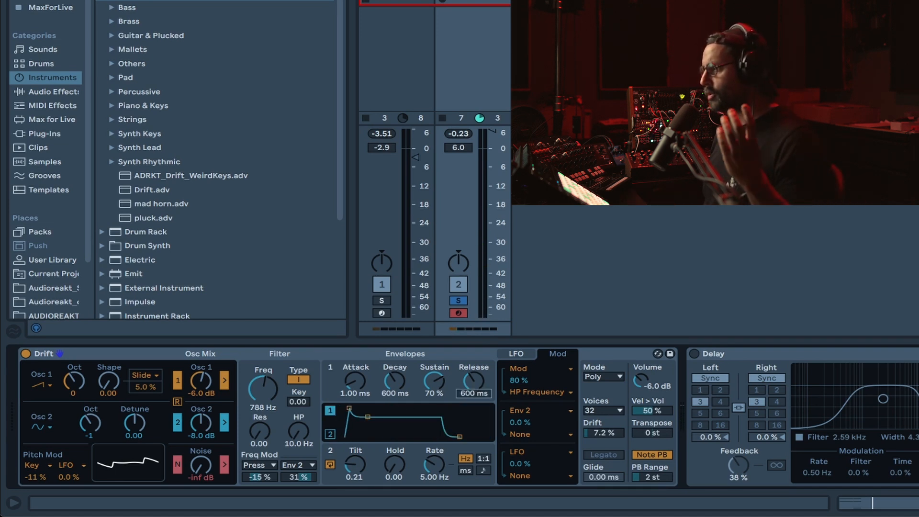
pyautogui.moveTo(474, 390); pyautogui.dragTo(474, 400)
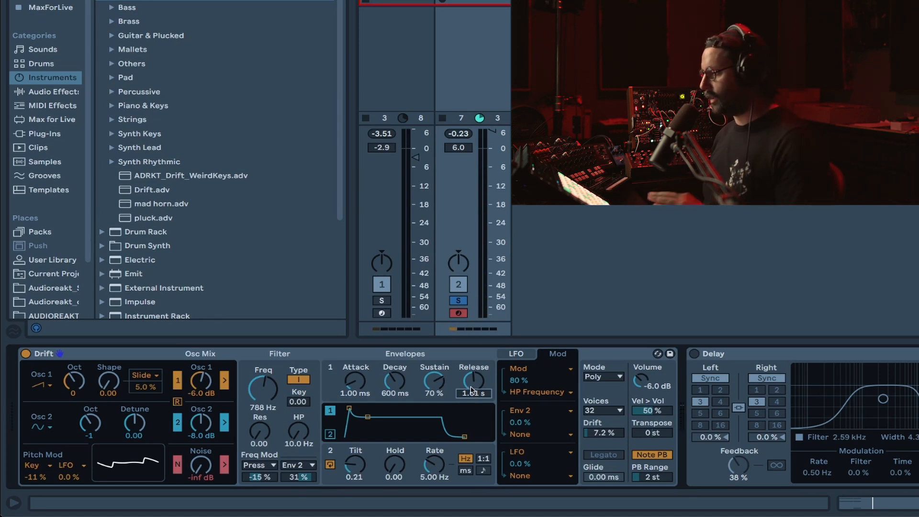
pyautogui.moveTo(472, 390); pyautogui.dragTo(467, 348)
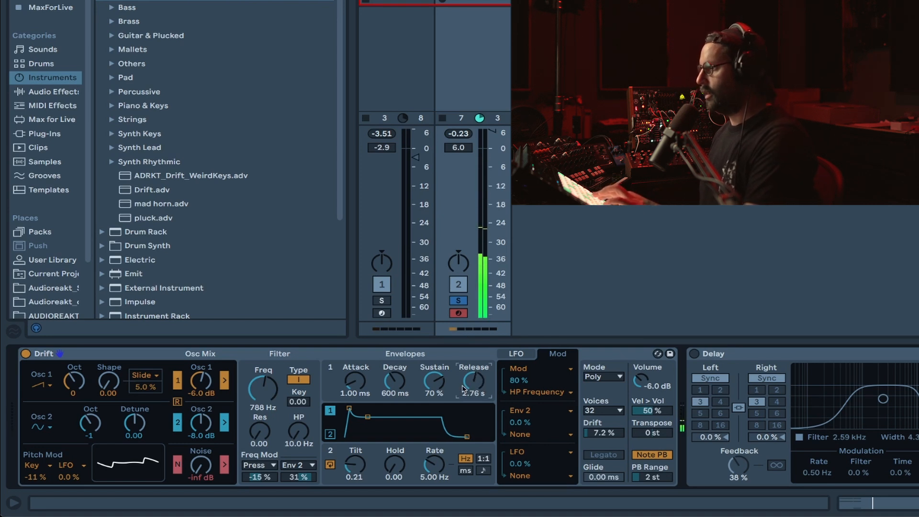
# Step: With playback running, set cycling envelope 2 to a tempo-synced 1/8 rate with tilt 0.07, and turn on the Delay effect
pyautogui.click(368, 482)
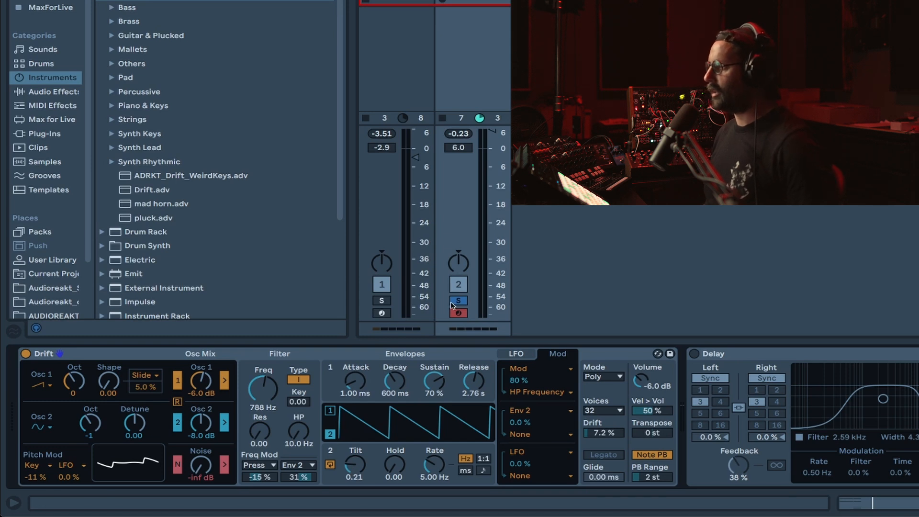
pyautogui.press('space')
pyautogui.moveTo(355, 468); pyautogui.dragTo(356, 477)
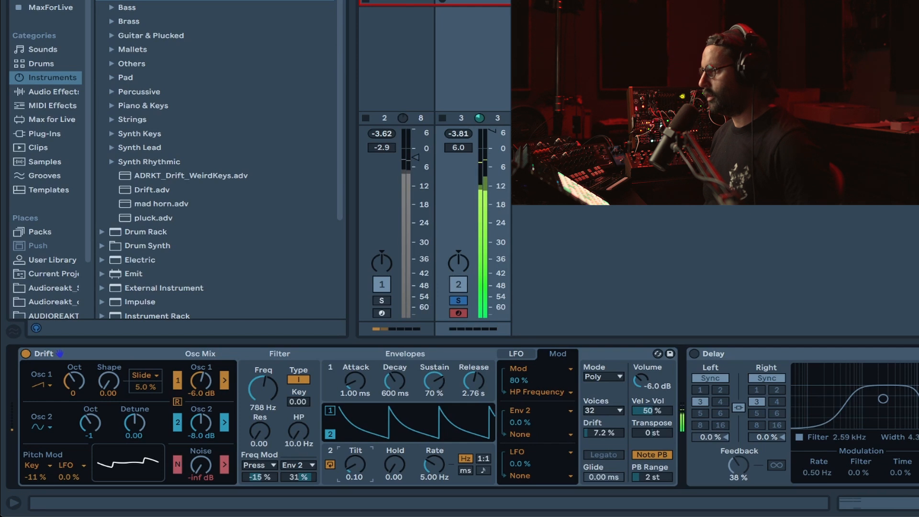
pyautogui.moveTo(436, 471); pyautogui.dragTo(435, 478)
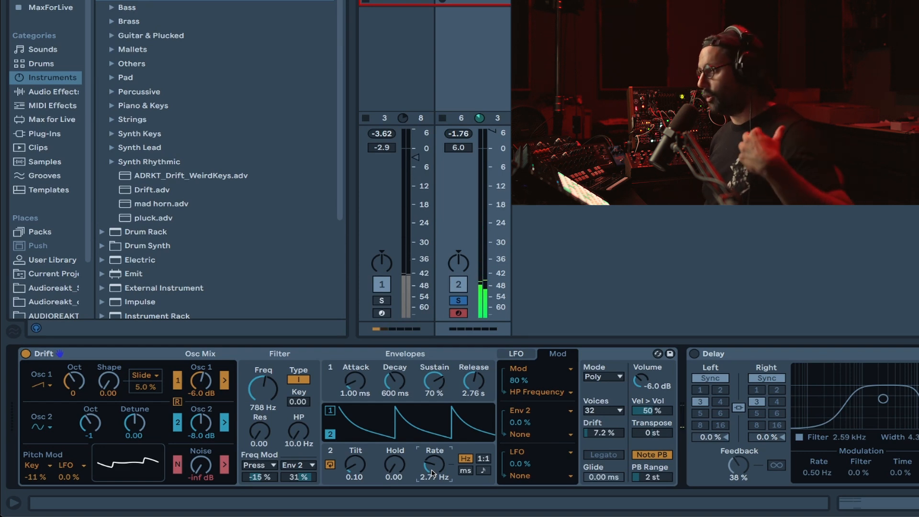
pyautogui.moveTo(433, 474)
pyautogui.mouseDown()
pyautogui.moveTo(433, 454)
pyautogui.moveTo(432, 467)
pyautogui.mouseUp()
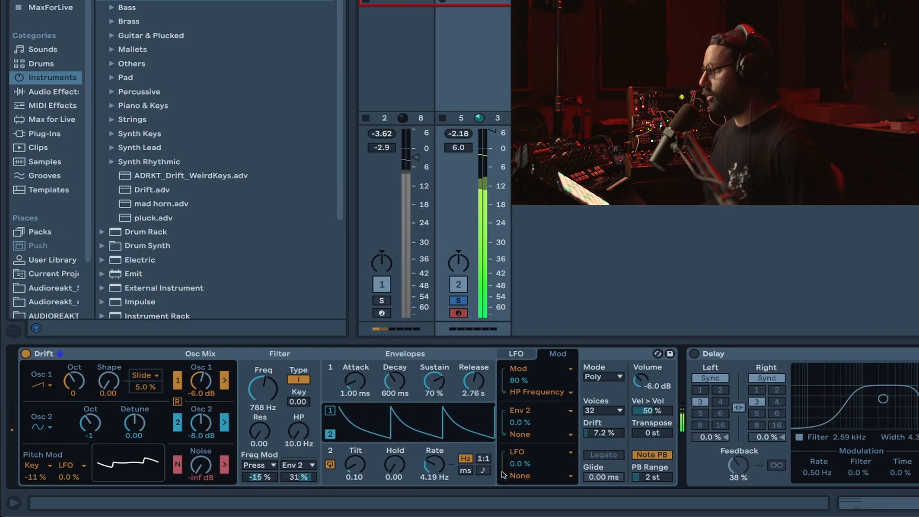
pyautogui.click(484, 471)
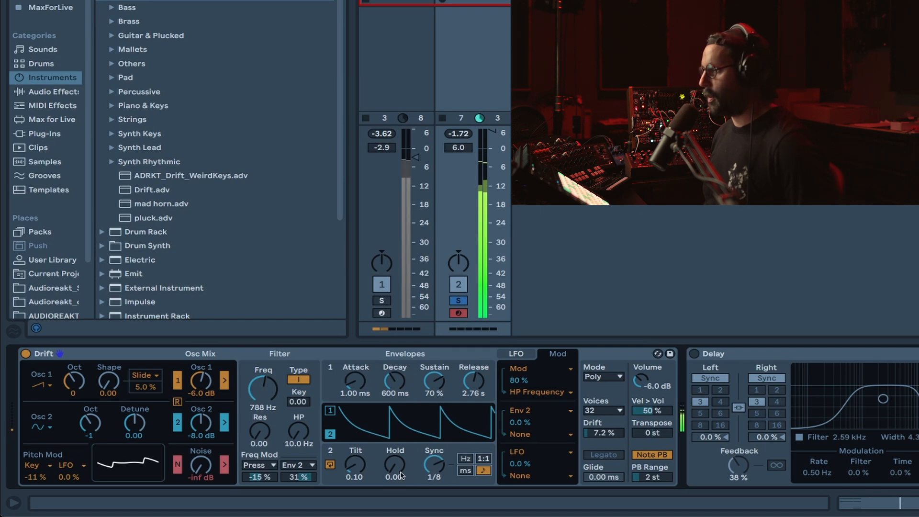
pyautogui.moveTo(354, 471); pyautogui.dragTo(354, 472)
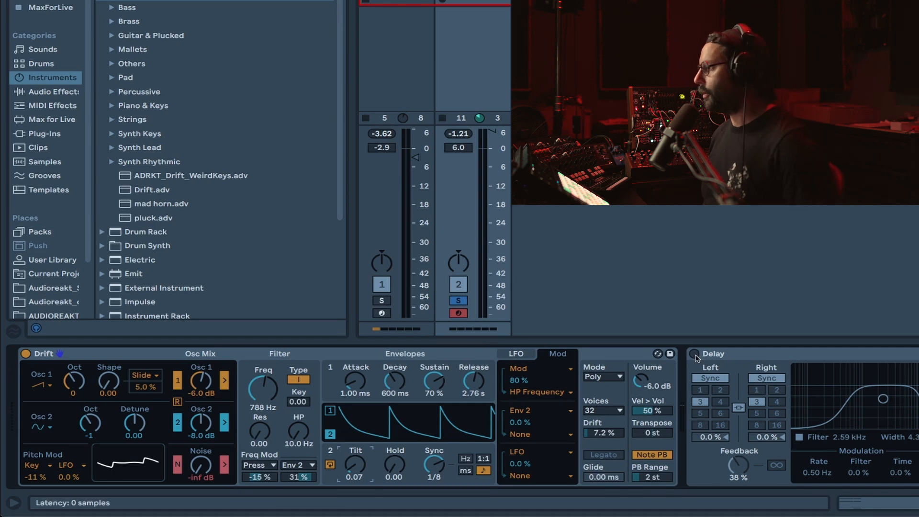
pyautogui.click(695, 354)
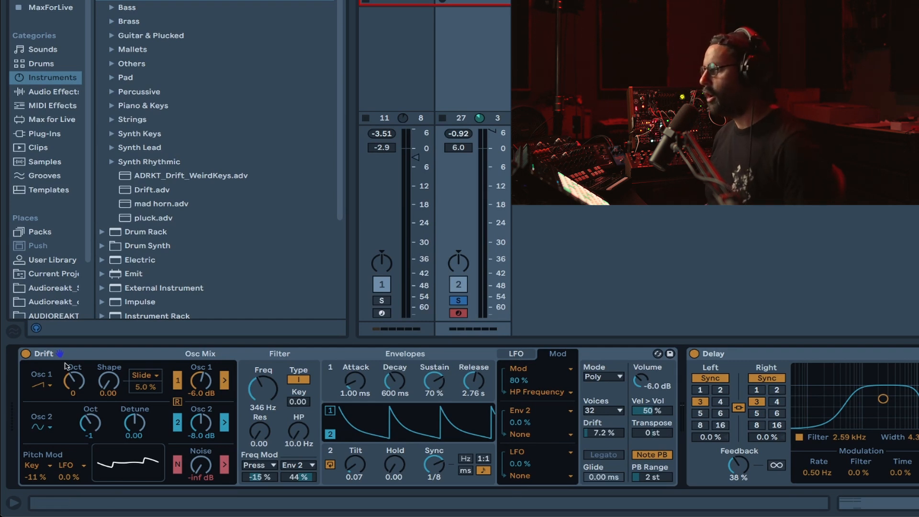
# Step: Set oscillator 2 to a sawtooth at octave 0 with detune 0.83, and raise the filter frequency to 981 Hz
pyautogui.click(50, 430)
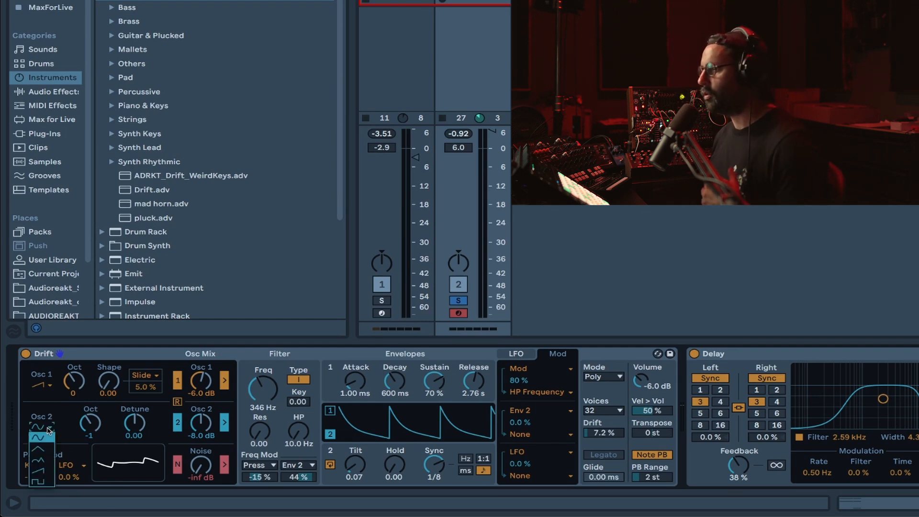
pyautogui.click(46, 470)
pyautogui.moveTo(89, 423); pyautogui.dragTo(90, 416)
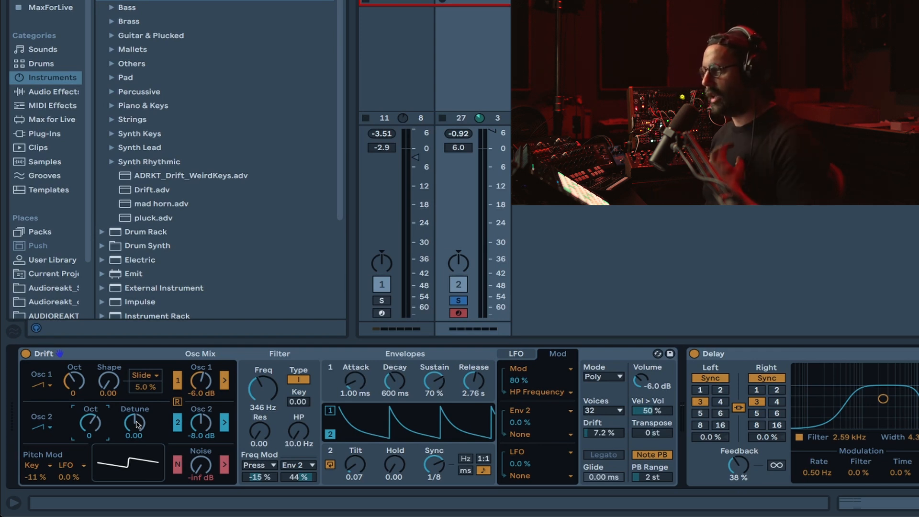
pyautogui.moveTo(135, 423); pyautogui.dragTo(135, 380)
pyautogui.moveTo(263, 389); pyautogui.dragTo(263, 372)
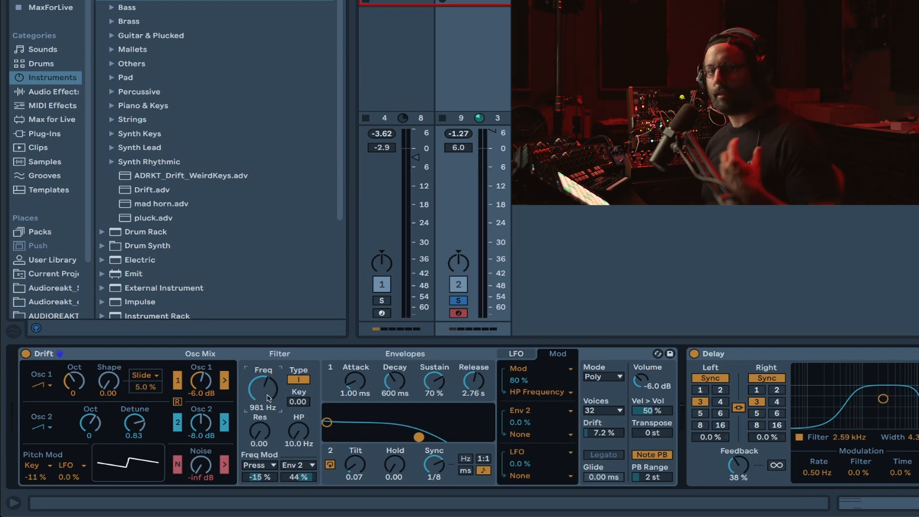
# Step: Assign the LFO to Main Volume in Drift's third modulation slot
pyautogui.click(514, 355)
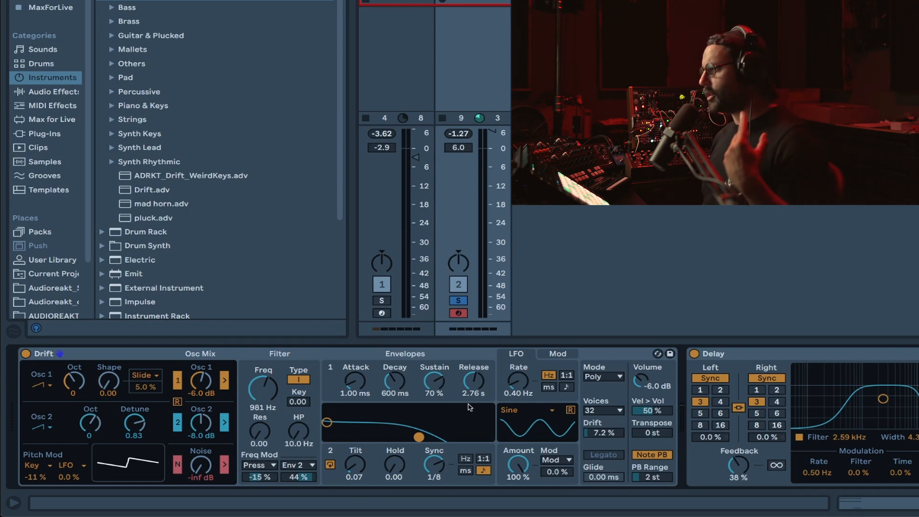
pyautogui.click(572, 354)
pyautogui.click(522, 481)
pyautogui.click(525, 472)
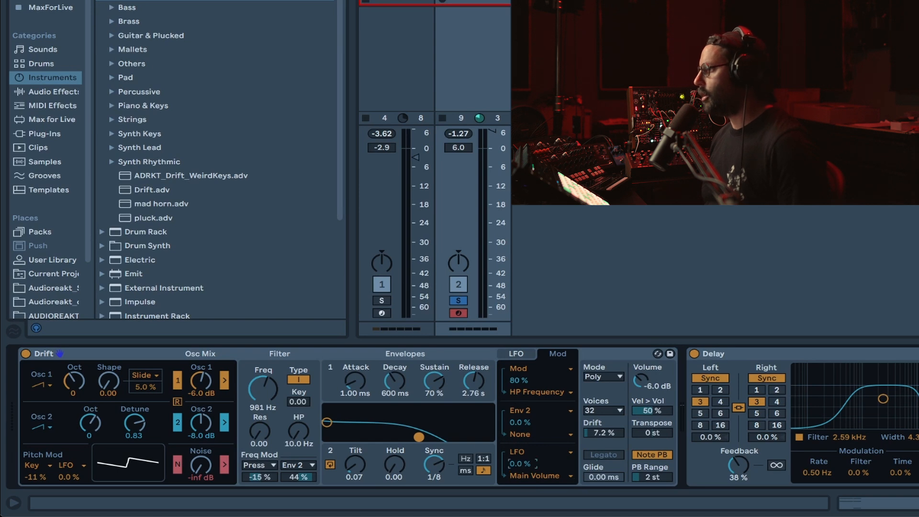
# Step: Give the LFO a Saw Down waveform and switch its rate to ratio mode with a ratio of 14.25
pyautogui.click(517, 355)
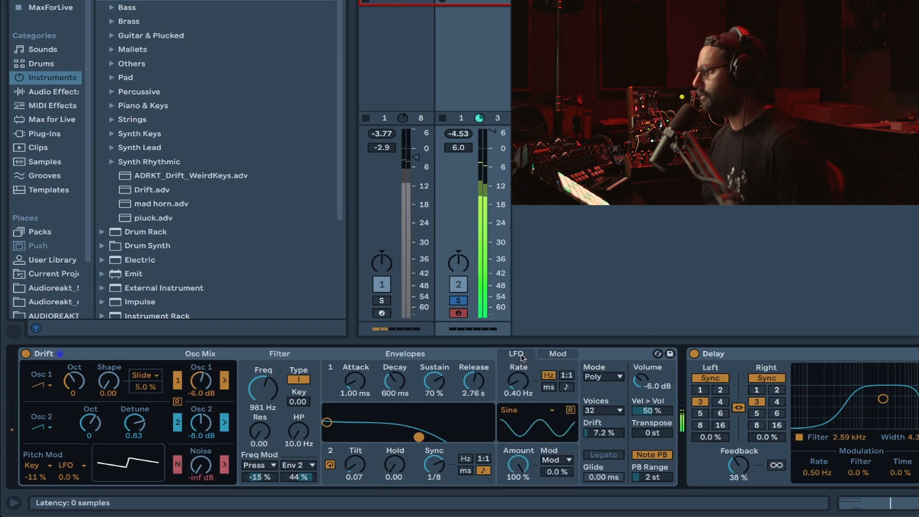
pyautogui.click(540, 411)
pyautogui.click(535, 453)
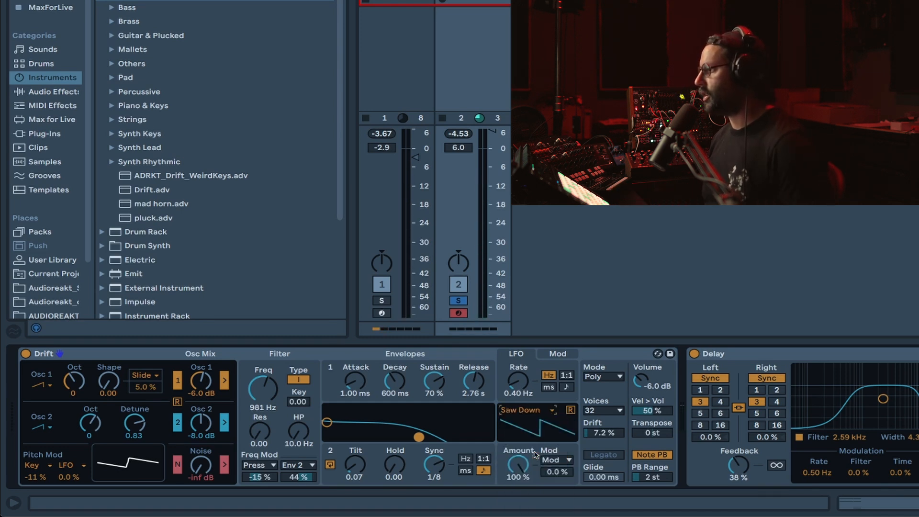
pyautogui.moveTo(518, 389); pyautogui.dragTo(517, 318)
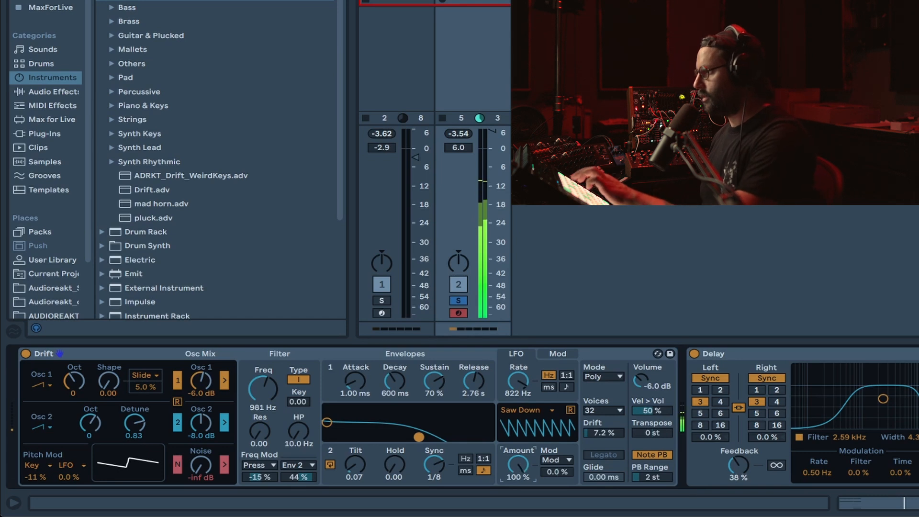
pyautogui.click(567, 376)
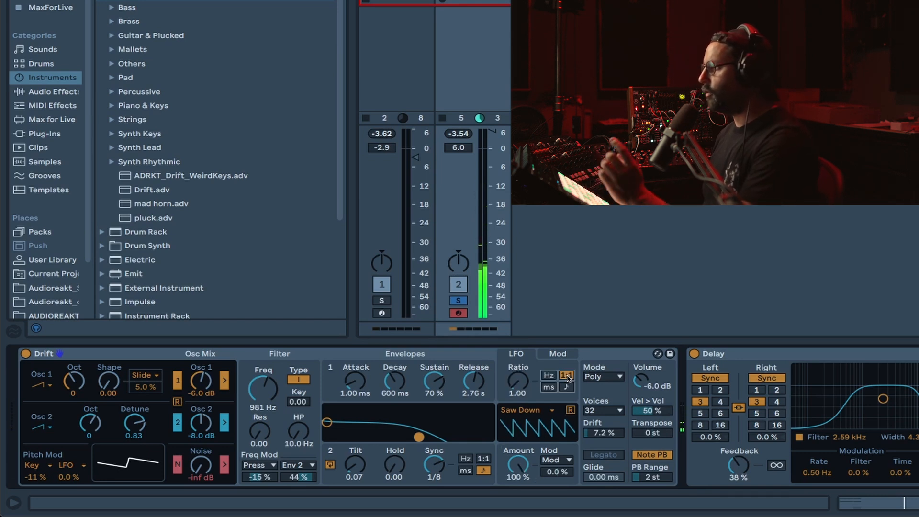
pyautogui.moveTo(518, 391); pyautogui.dragTo(518, 364)
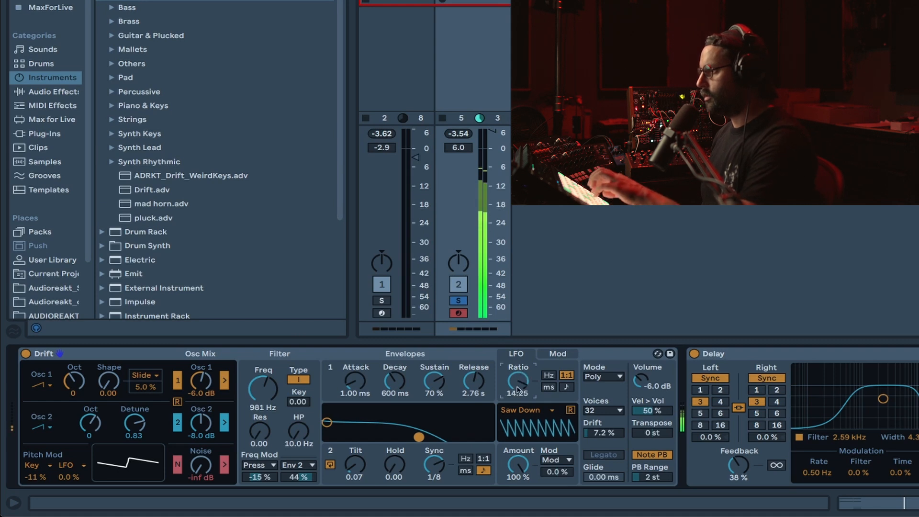
# Step: Set the LFO ratio to 14.00 and lower the LFO's modulation of Main Volume to 12%
pyautogui.moveTo(519, 463); pyautogui.dragTo(520, 436)
pyautogui.moveTo(518, 381); pyautogui.dragTo(525, 394)
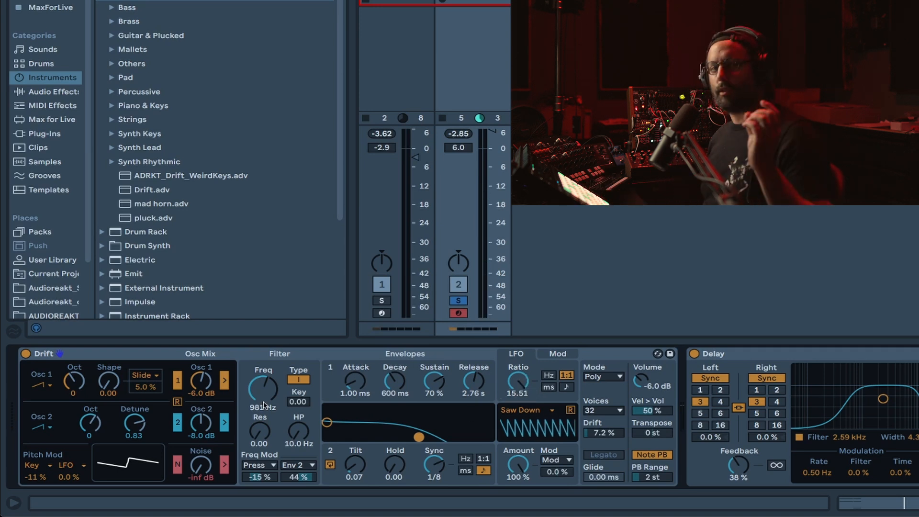
pyautogui.click(303, 474)
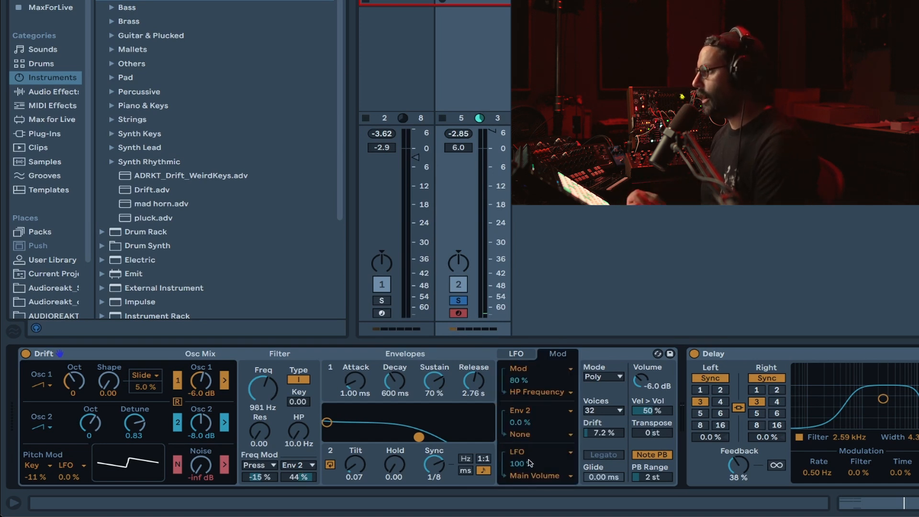
pyautogui.click(532, 357)
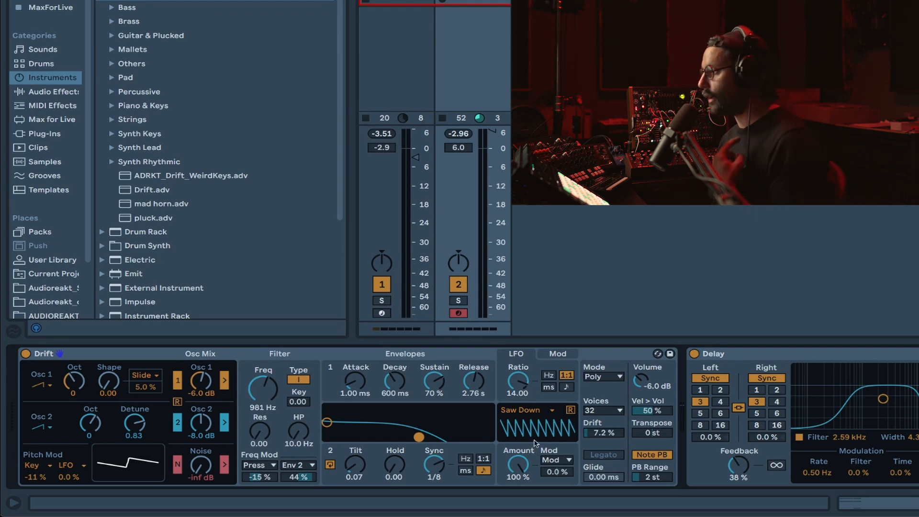
pyautogui.click(558, 356)
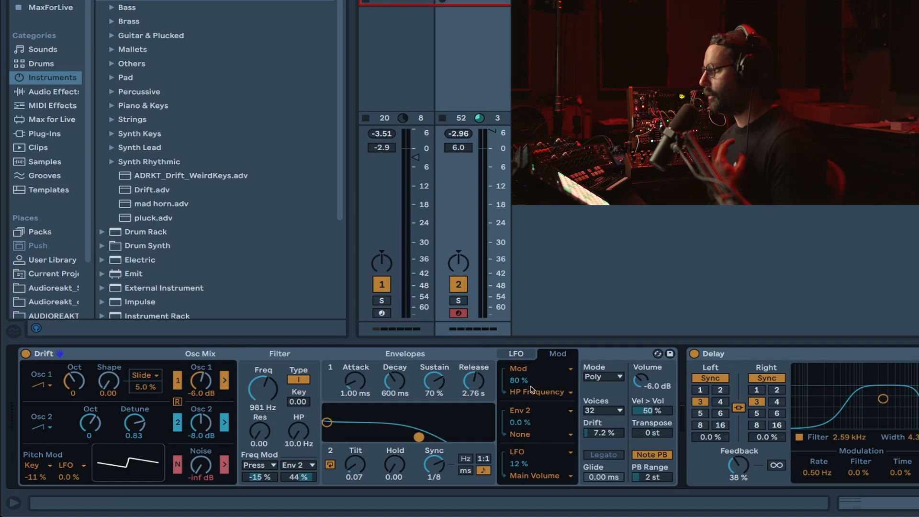
# Step: With track 2 soloed, set the LFO pitch modulation to 33%, oscillator 1's shape to 0.31 and the LFO ratio to 9.25
pyautogui.click(516, 354)
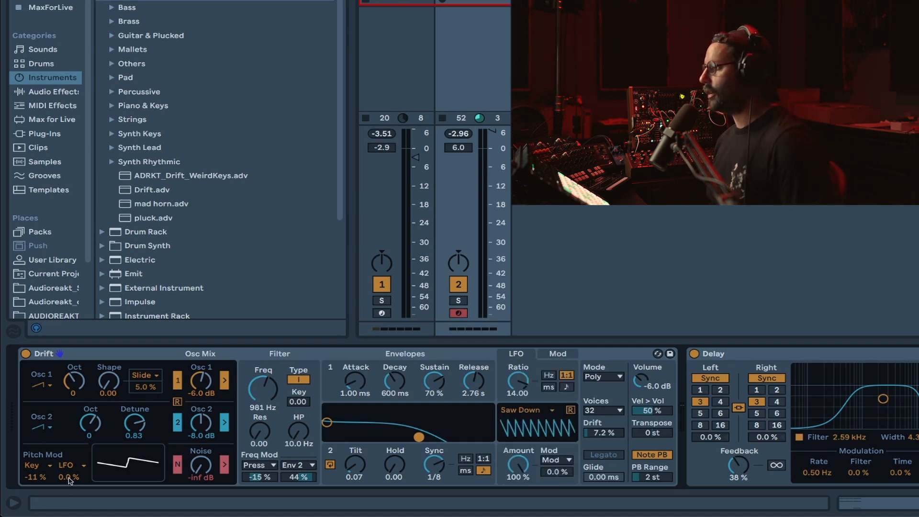
pyautogui.click(467, 300)
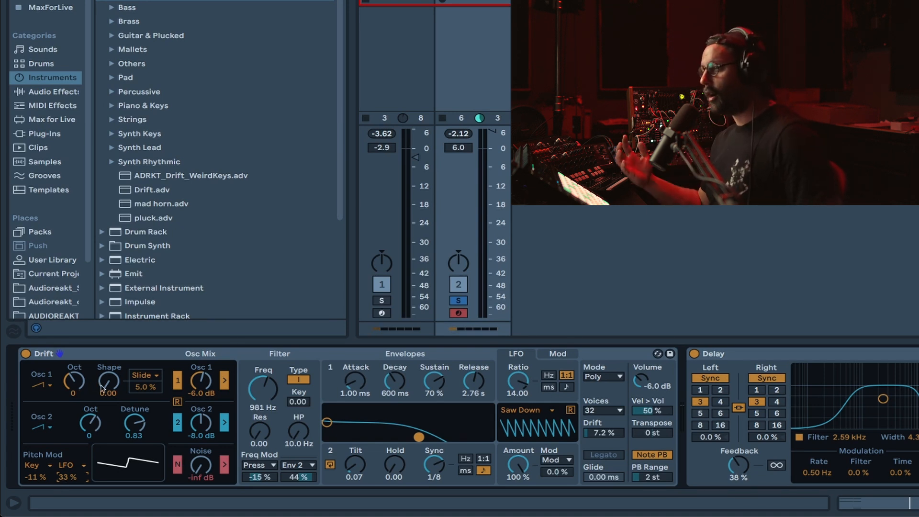
pyautogui.moveTo(102, 389); pyautogui.dragTo(102, 374)
pyautogui.moveTo(517, 381); pyautogui.dragTo(517, 395)
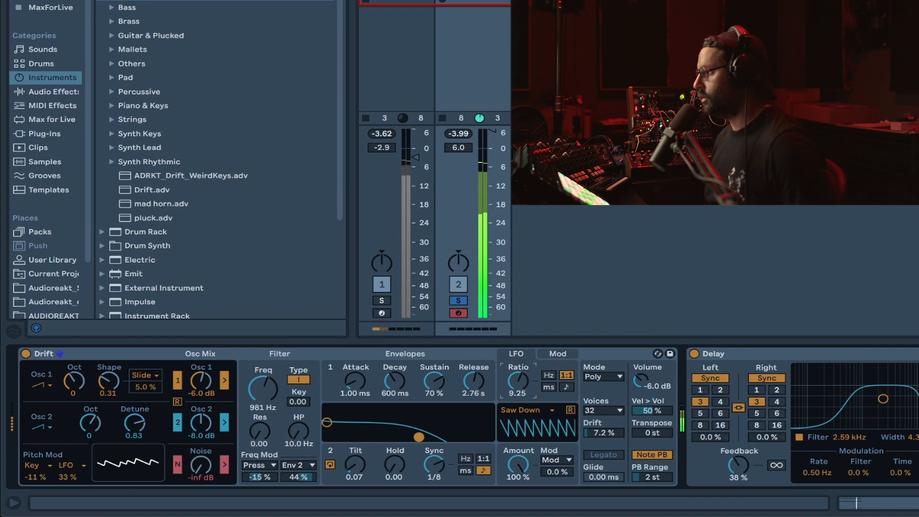
# Step: Assign the LFO to LFO Rate in Drift's second modulation slot with an amount of 57%
pyautogui.click(557, 355)
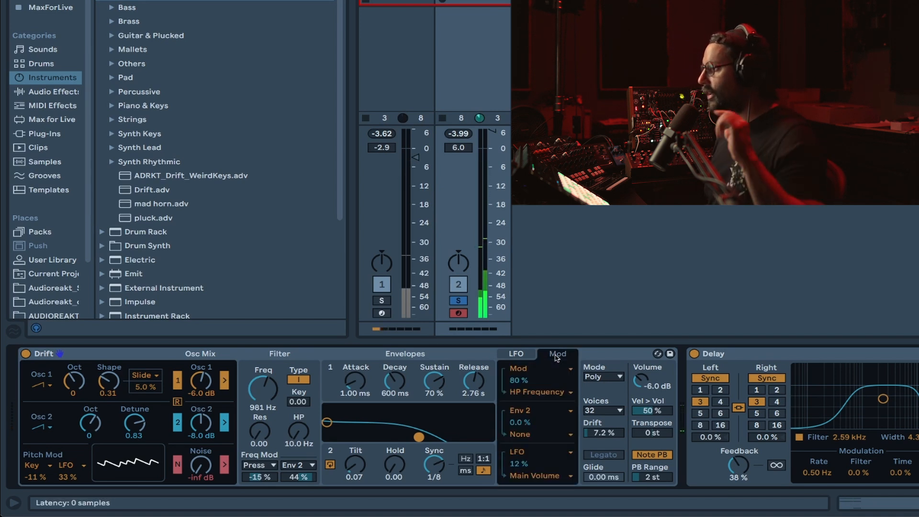
pyautogui.click(540, 413)
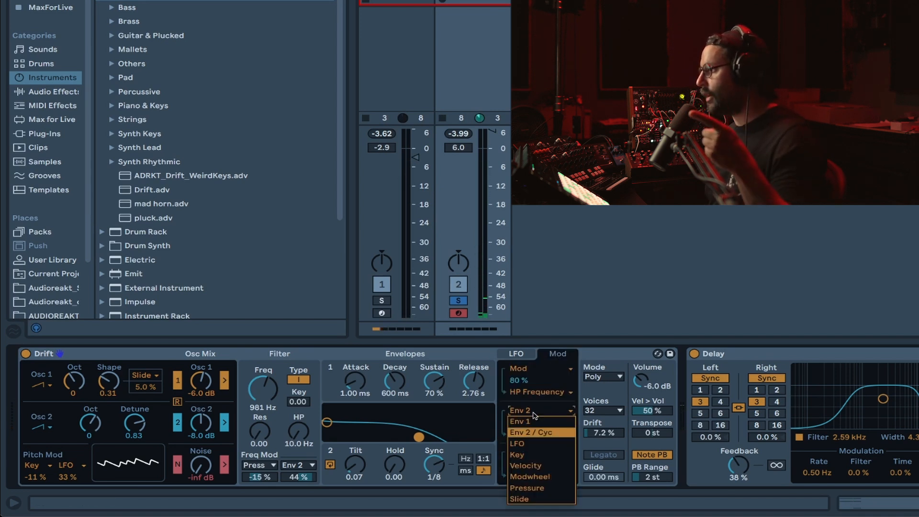
pyautogui.click(540, 445)
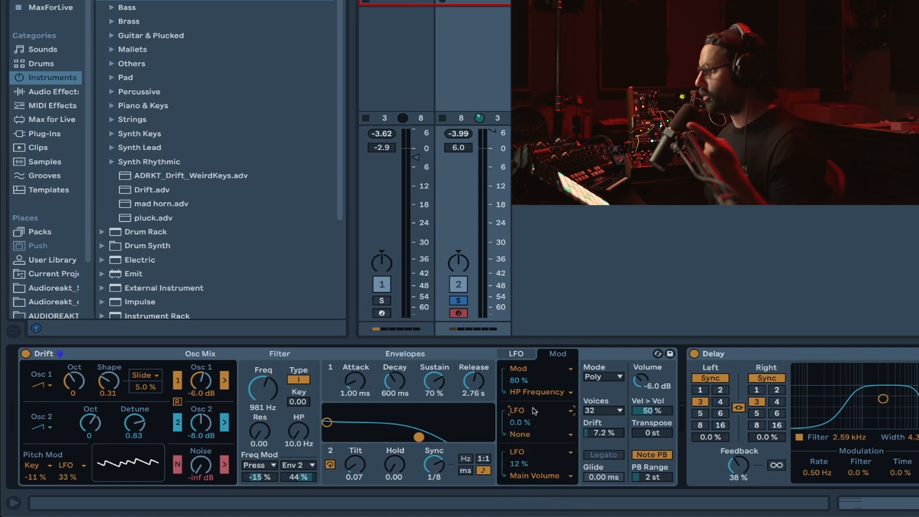
pyautogui.click(531, 438)
pyautogui.click(532, 412)
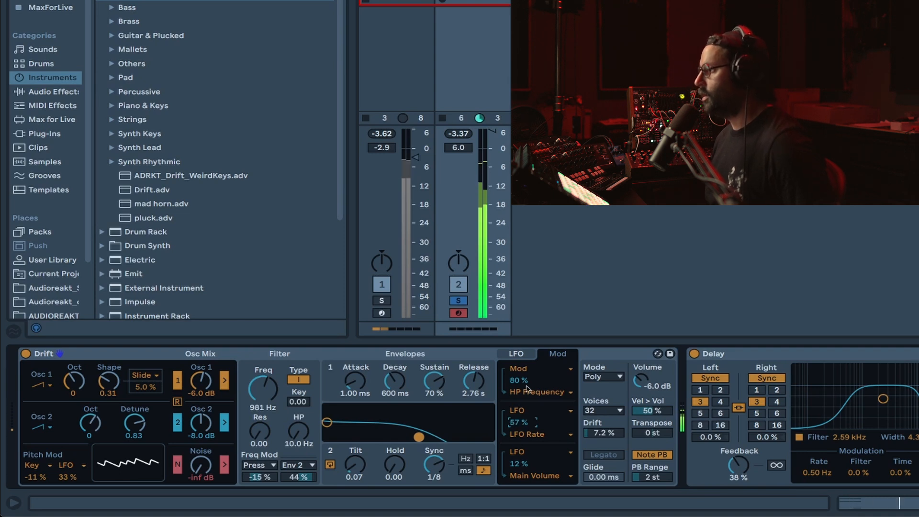
# Step: Switch the LFO rate to Hz mode and raise it to 1.70 kHz
pyautogui.click(517, 354)
pyautogui.click(549, 376)
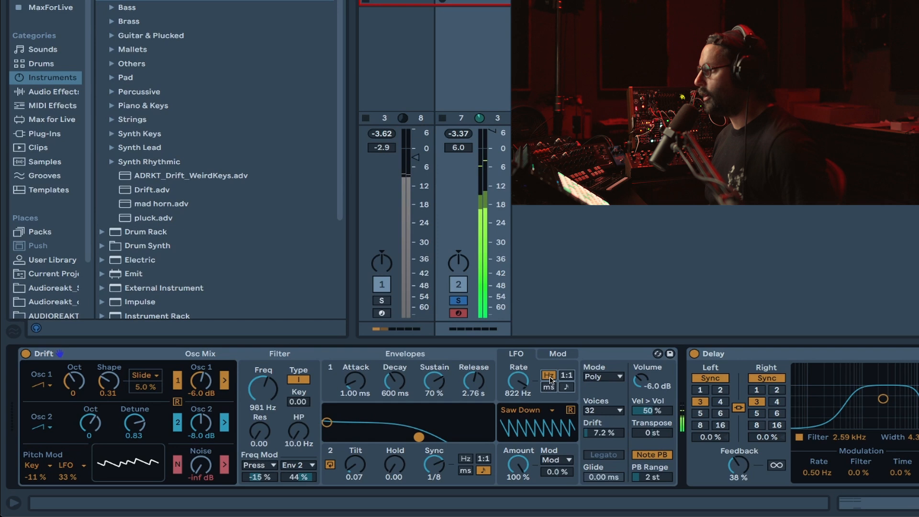
pyautogui.moveTo(517, 390); pyautogui.dragTo(518, 378)
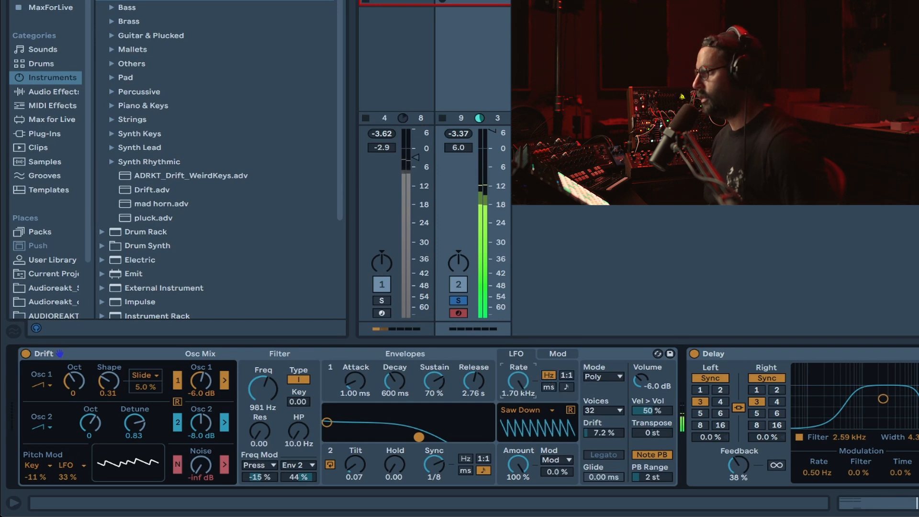
# Step: Adjust oscillator 1's shape to 0.29 and the filter frequency to 346 Hz, unsoloing track 2 to hear the mix and soloing it again
pyautogui.moveTo(109, 397); pyautogui.dragTo(108, 406)
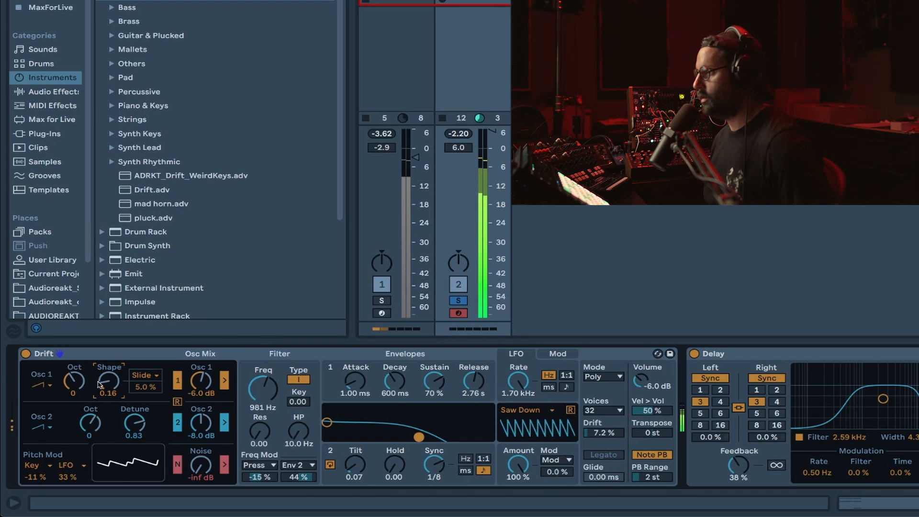
pyautogui.moveTo(276, 398); pyautogui.dragTo(276, 415)
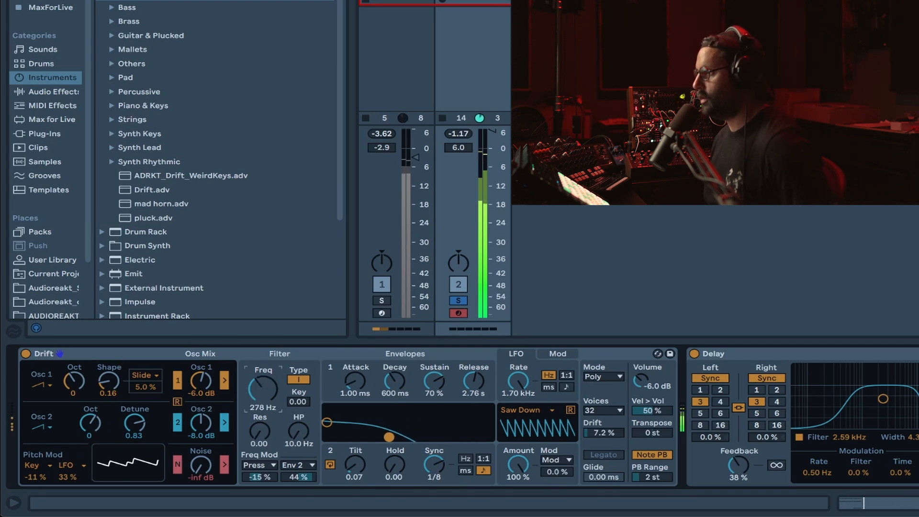
pyautogui.click(460, 301)
pyautogui.moveTo(249, 407)
pyautogui.mouseDown()
pyautogui.moveTo(249, 390)
pyautogui.moveTo(249, 406)
pyautogui.mouseUp()
pyautogui.moveTo(109, 381); pyautogui.dragTo(109, 374)
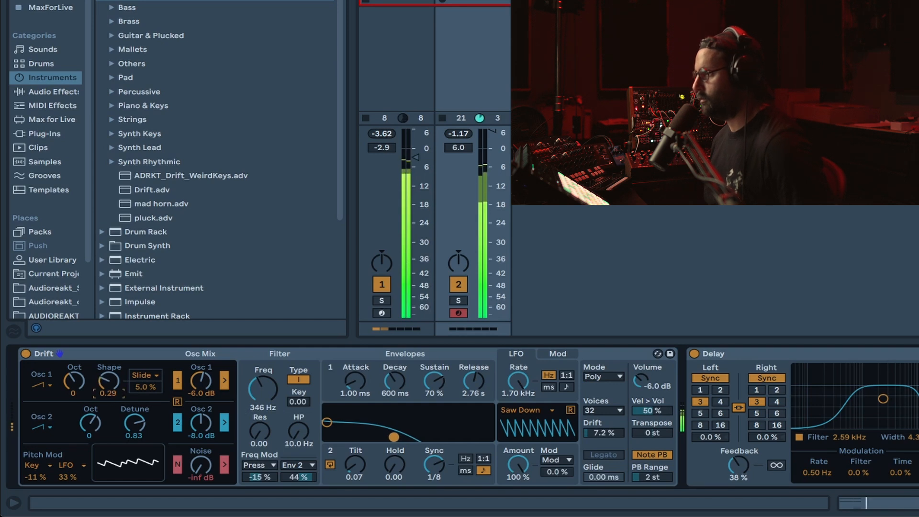
pyautogui.click(461, 301)
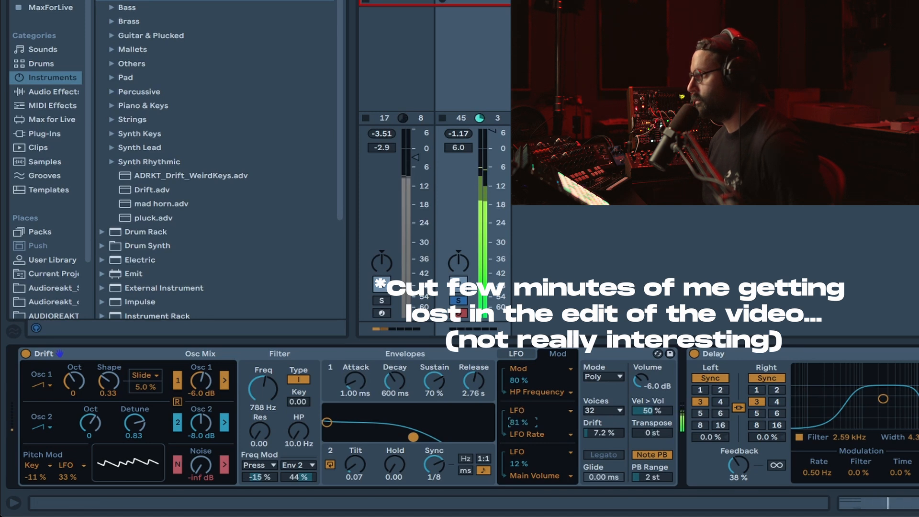
# Step: Set the LFO to ratio mode at 15.12 and oscillator 1's shape to 0.28
pyautogui.click(520, 355)
pyautogui.moveTo(518, 382); pyautogui.dragTo(518, 369)
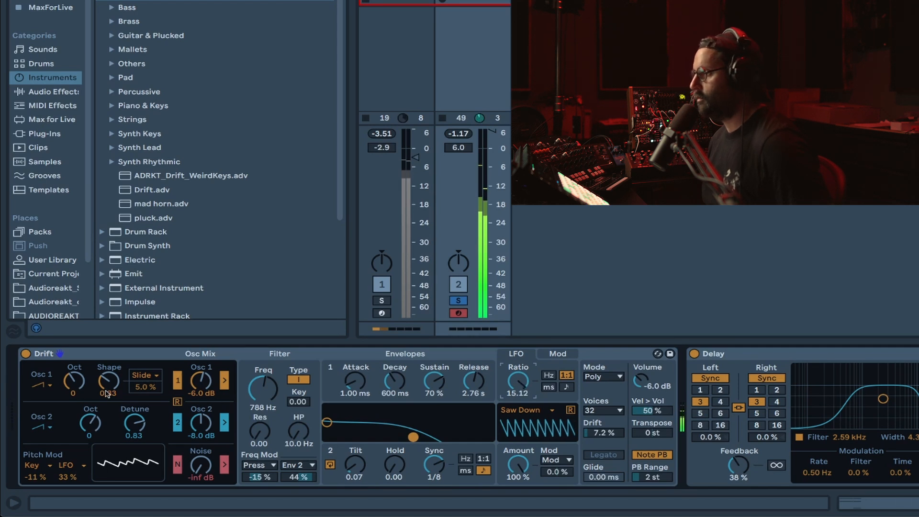
pyautogui.moveTo(108, 381); pyautogui.dragTo(109, 385)
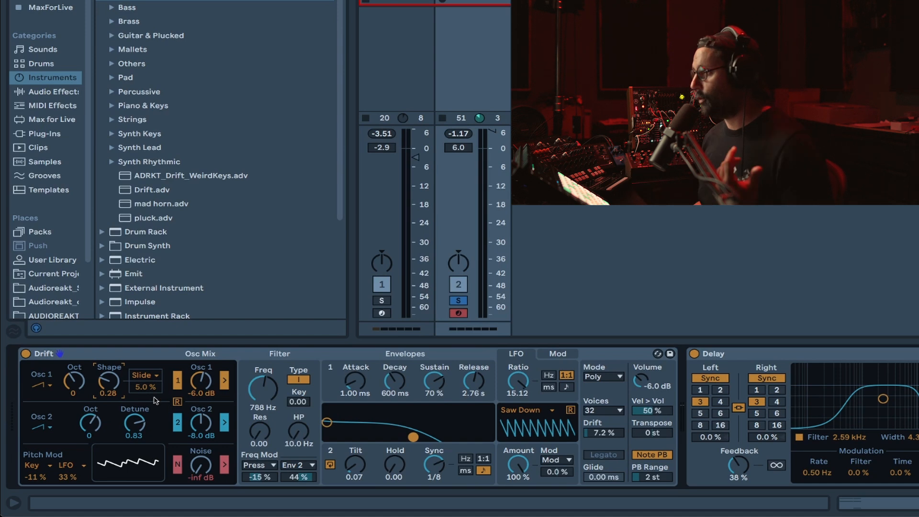
# Step: Group Drift into an Instrument Rack and map oscillator 1's shape to Macro 1
pyautogui.click(107, 355)
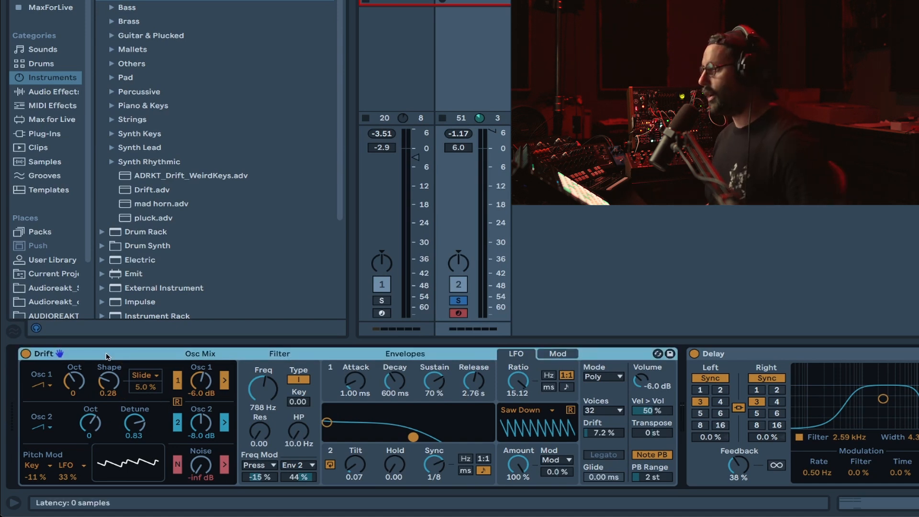
pyautogui.hotkey('ctrl', 'g')
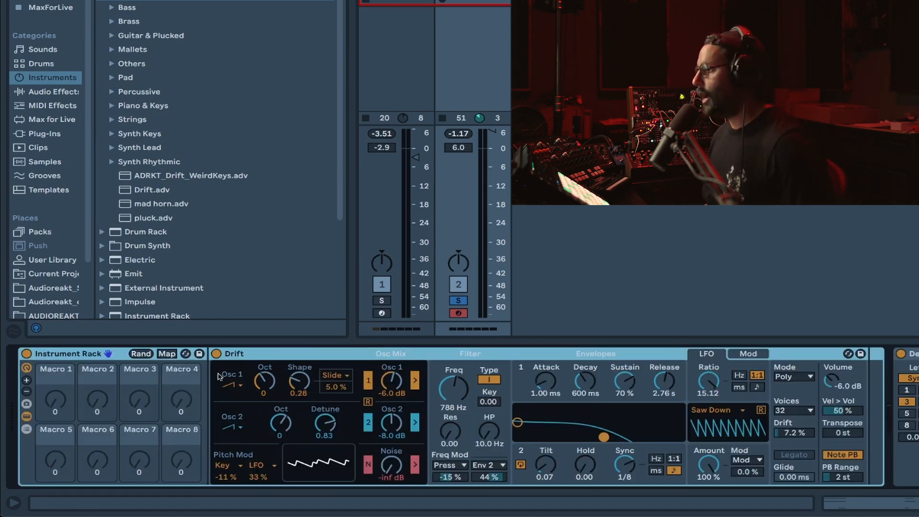
pyautogui.rightClick(290, 389)
pyautogui.click(355, 213)
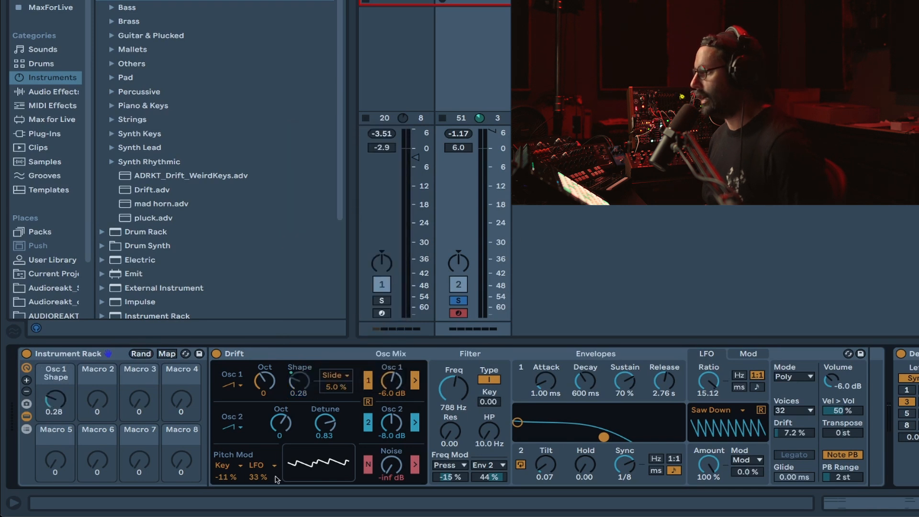
# Step: Map the LFO pitch modulation amount to Macro 2, the LFO ratio to Macro 3 and the second modulation slot's amount to Macro 4
pyautogui.rightClick(256, 477)
pyautogui.click(297, 313)
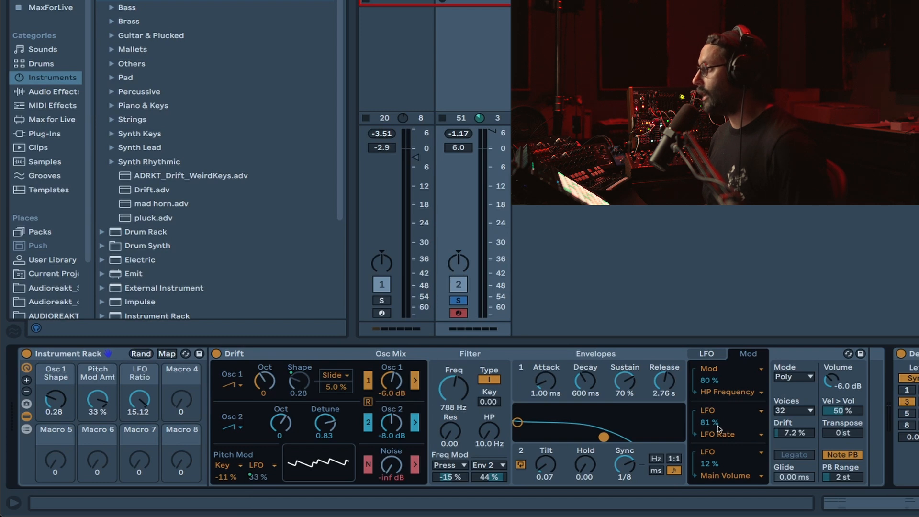
pyautogui.rightClick(716, 427)
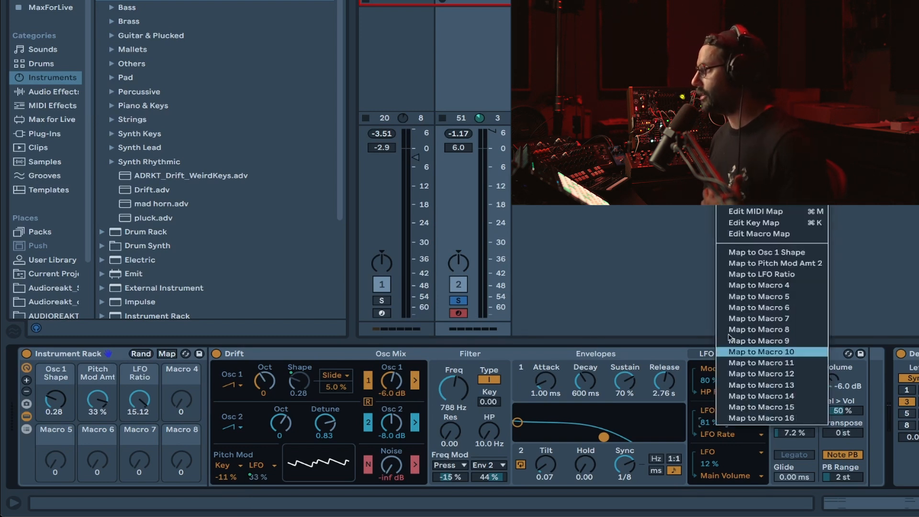
pyautogui.click(743, 288)
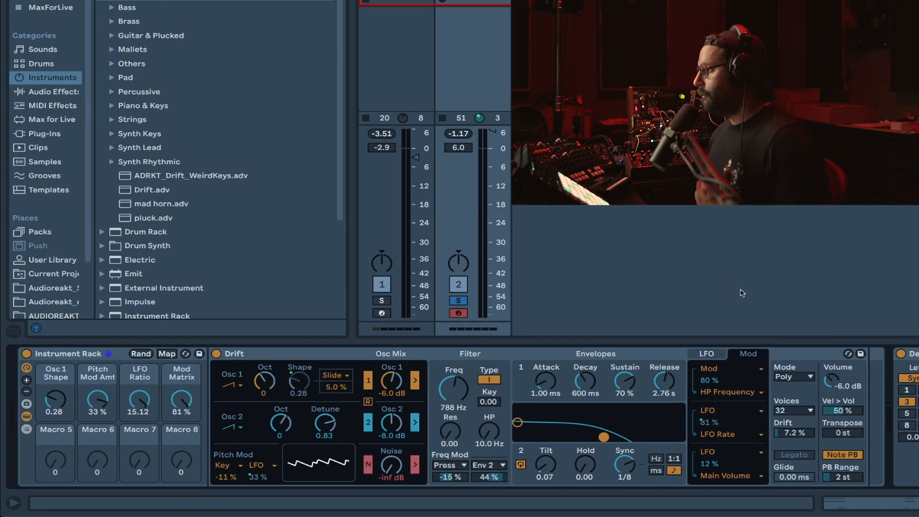
# Step: Reduce the rack to four visible macros and randomize them several times during playback
pyautogui.click(707, 353)
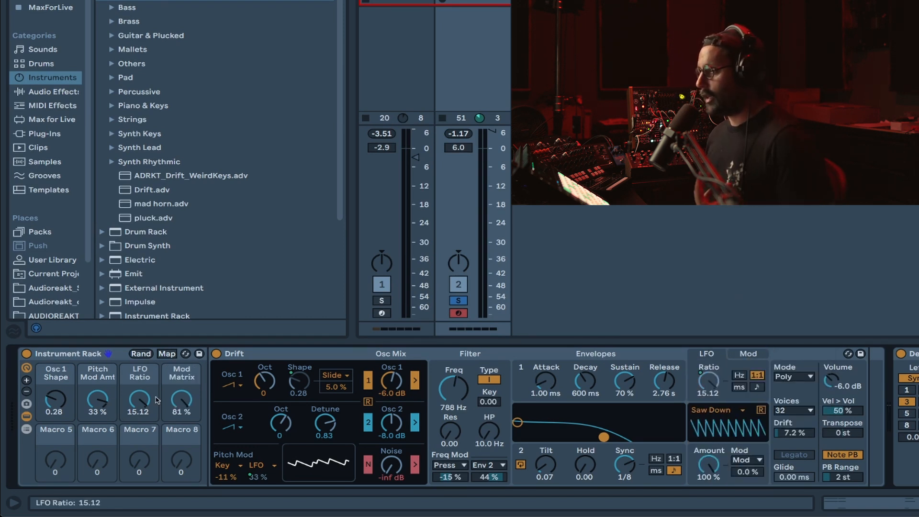
pyautogui.click(26, 391)
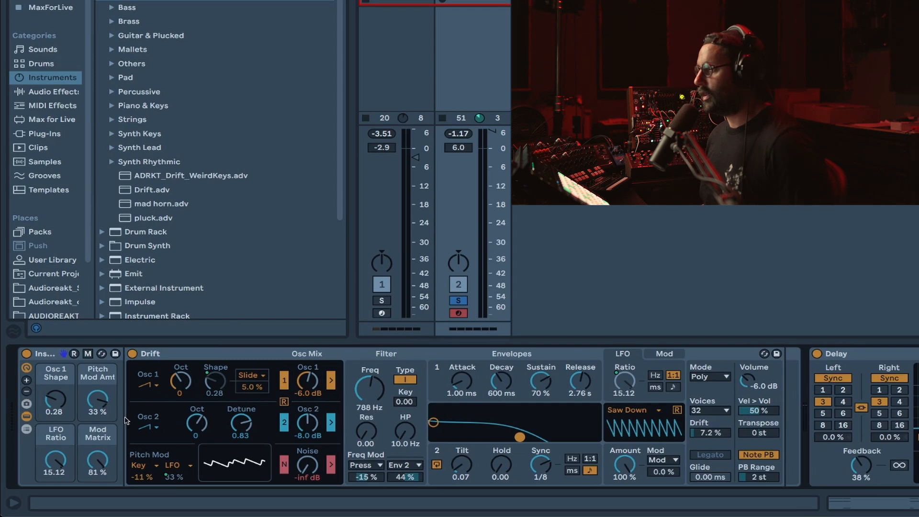
pyautogui.click(75, 355)
pyautogui.click(74, 355)
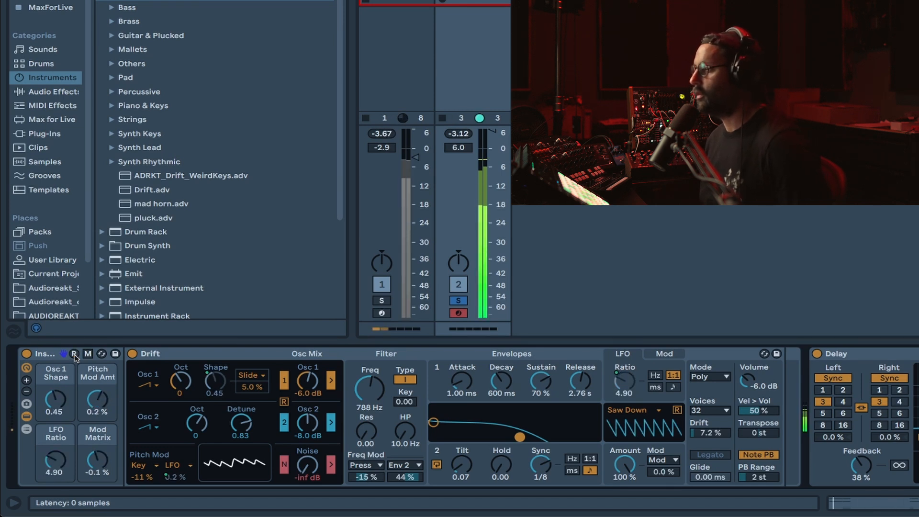
pyautogui.click(74, 355)
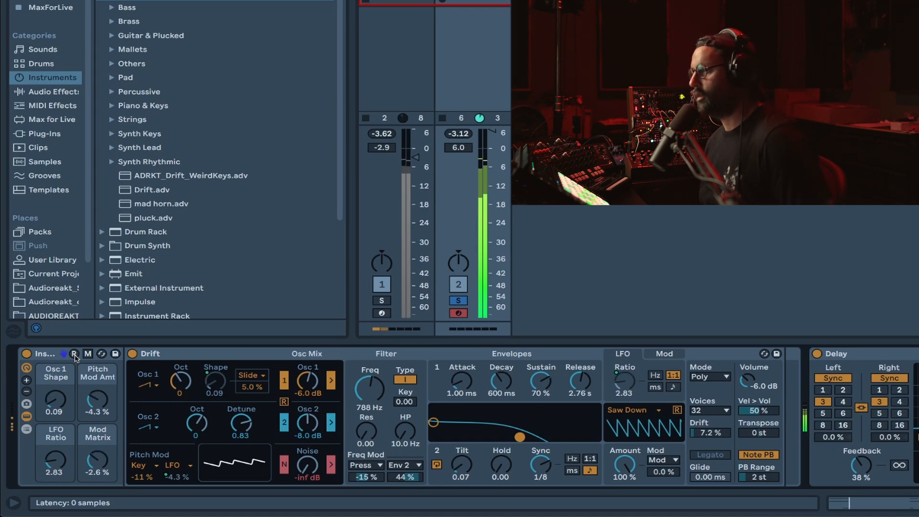
pyautogui.click(74, 355)
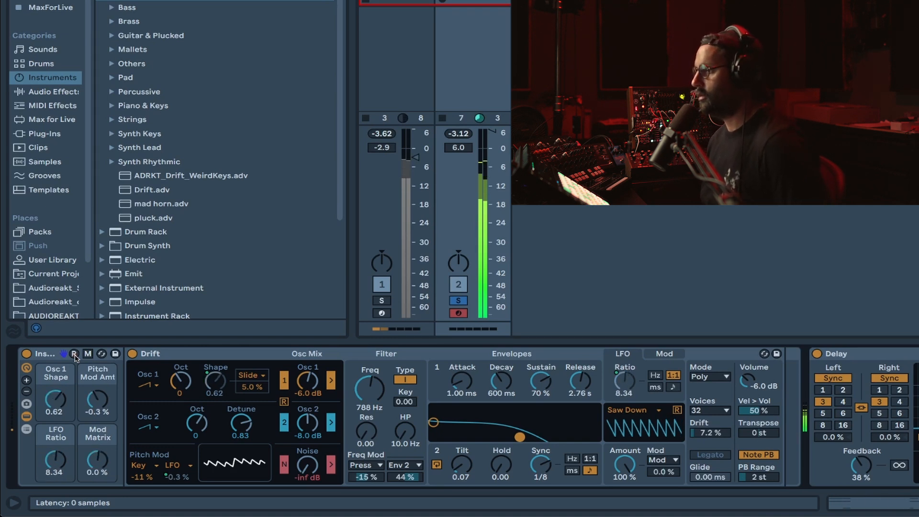
pyautogui.click(74, 354)
pyautogui.click(74, 354)
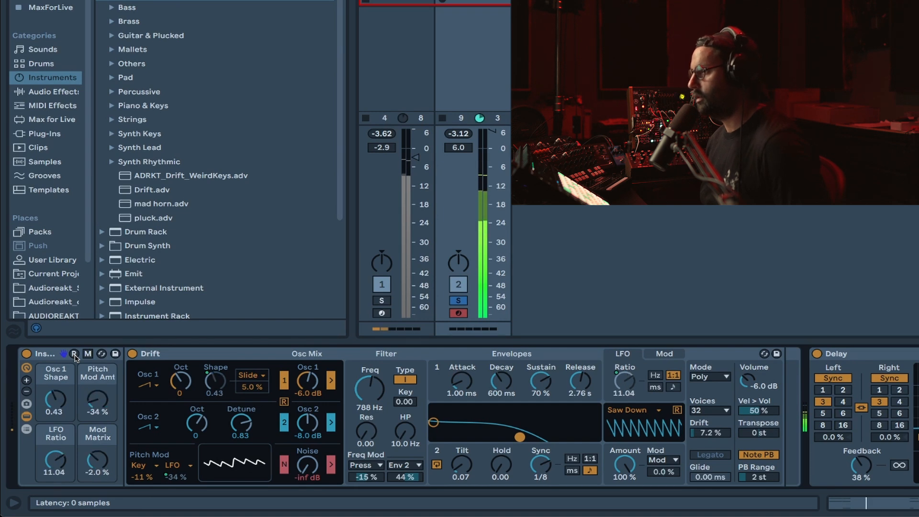
# Step: Show six macros in the rack and map oscillator 1's waveform to Macro 5 and oscillator 2's waveform to Macro 6
pyautogui.click(25, 381)
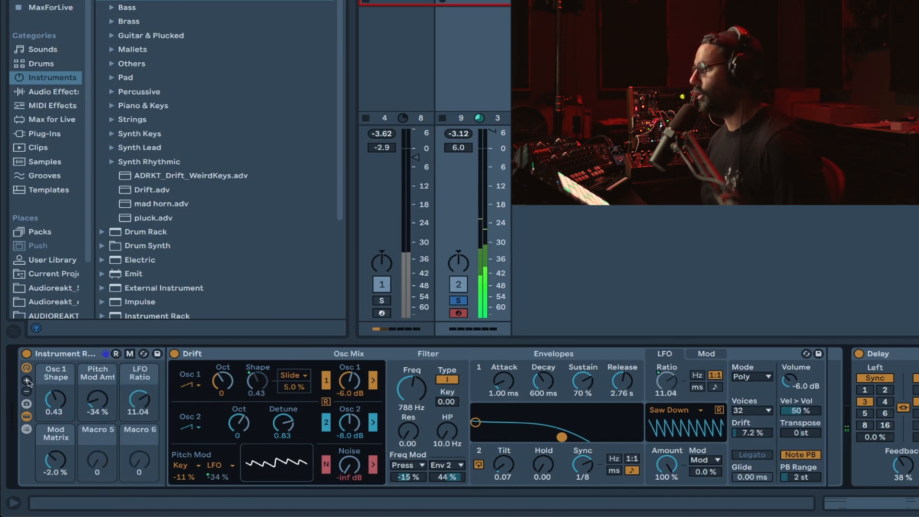
pyautogui.rightClick(196, 389)
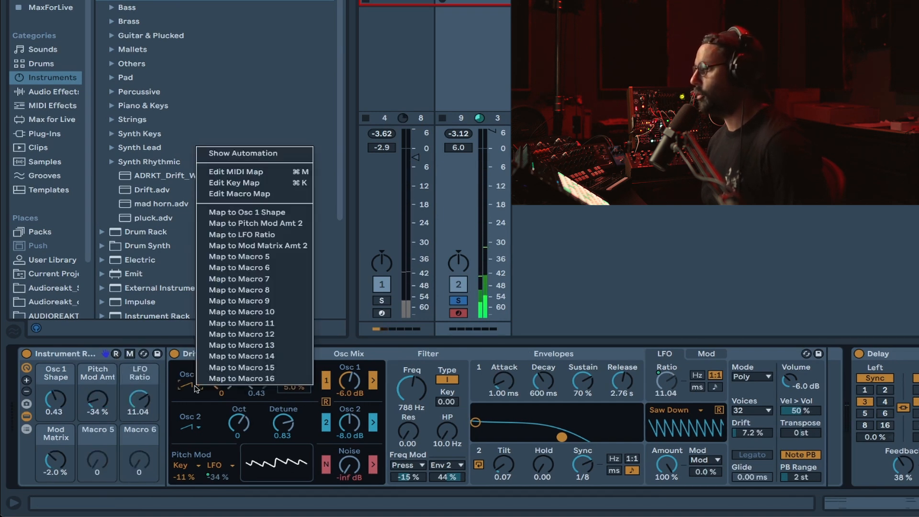
pyautogui.click(260, 257)
pyautogui.rightClick(194, 439)
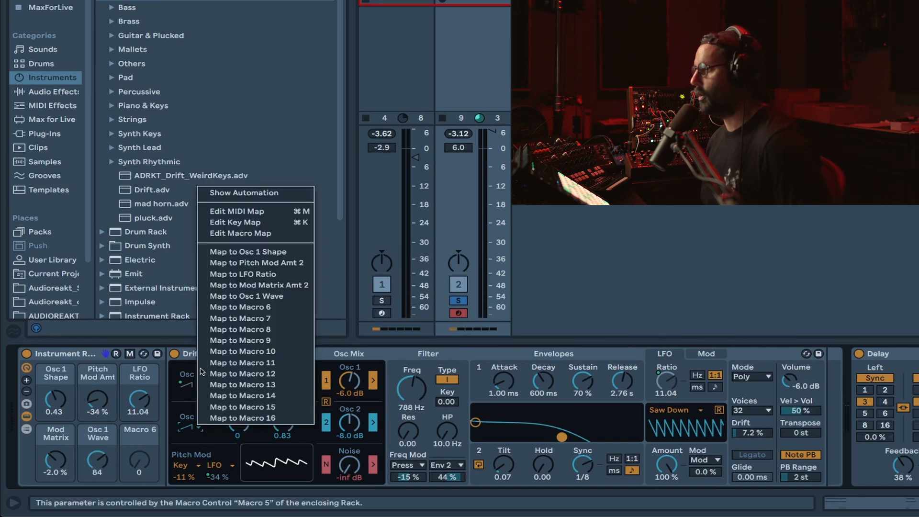
pyautogui.click(257, 309)
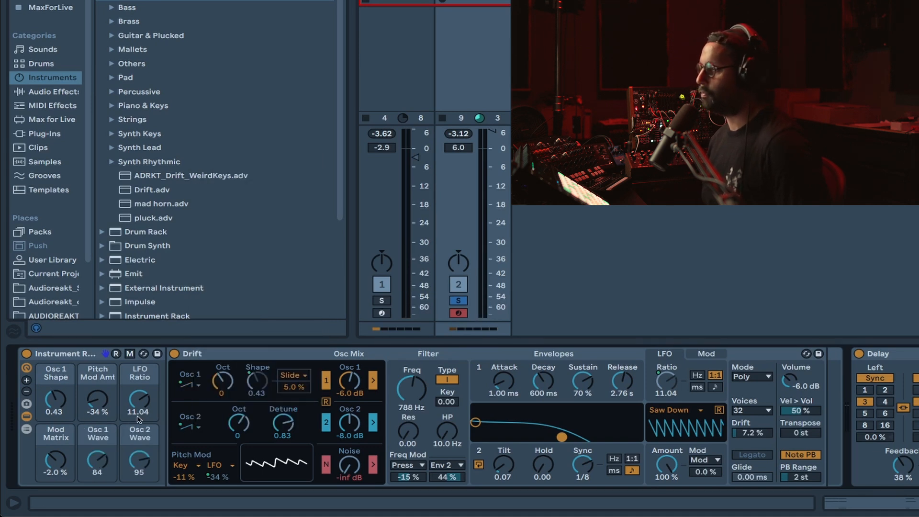
# Step: Randomize the rack's six macros during playback and lower Drift's filter frequency
pyautogui.click(25, 380)
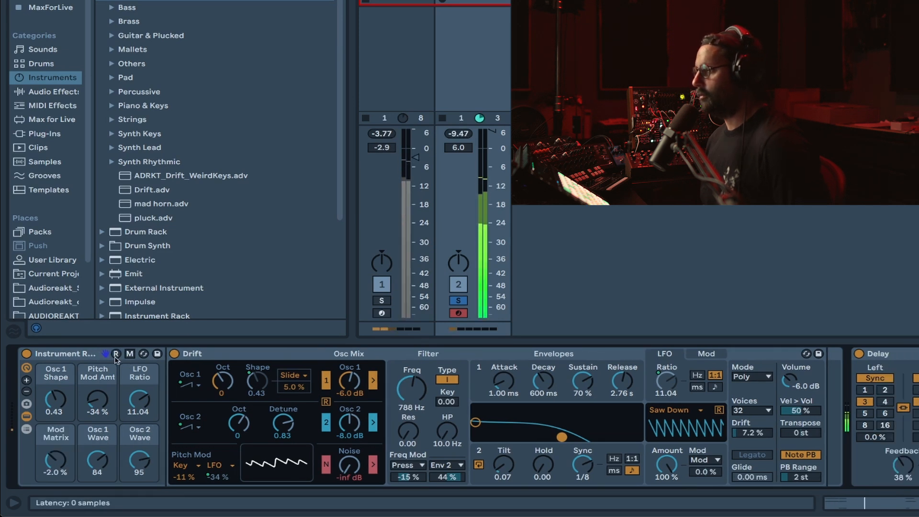
pyautogui.click(116, 355)
pyautogui.click(116, 354)
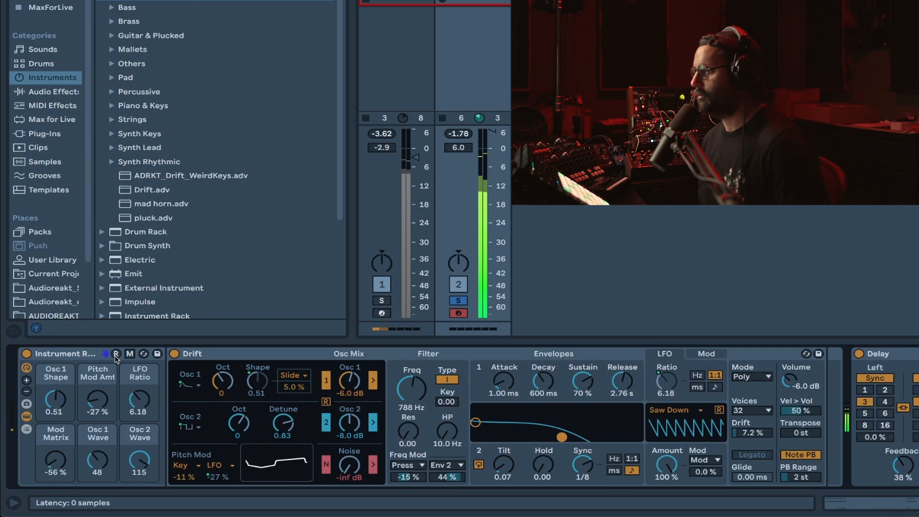
pyautogui.moveTo(412, 390); pyautogui.dragTo(412, 430)
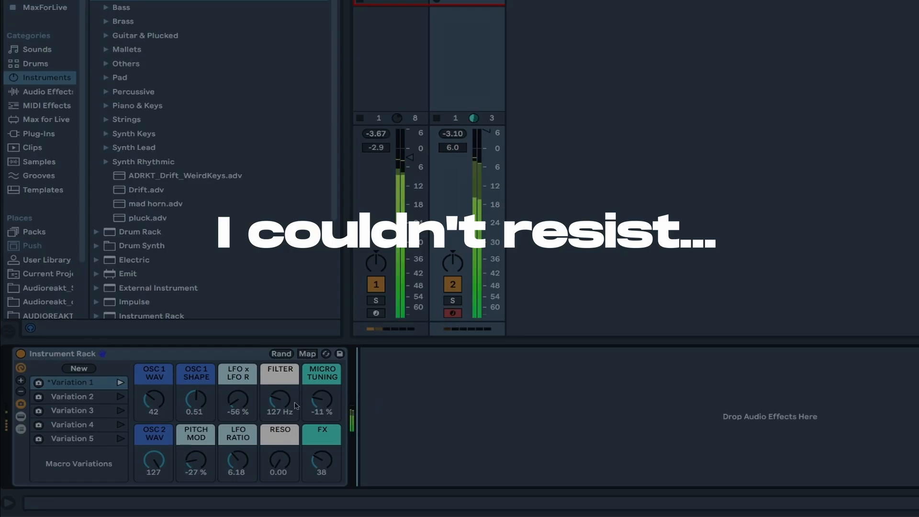
# Step: Raise the Filter macro to 207 Hz, recall Variation 2 and sweep the Filter macro during playback
pyautogui.moveTo(296, 406); pyautogui.dragTo(209, 406)
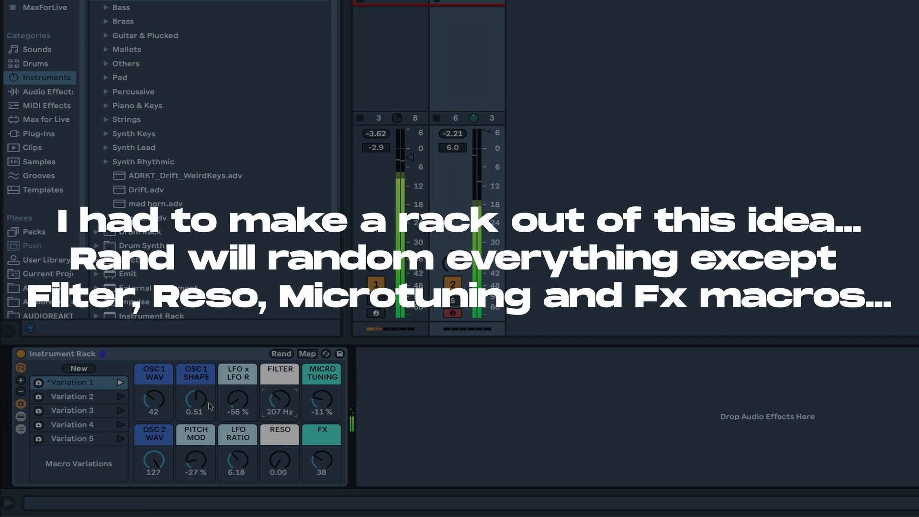
pyautogui.click(117, 397)
pyautogui.moveTo(274, 407); pyautogui.dragTo(275, 395)
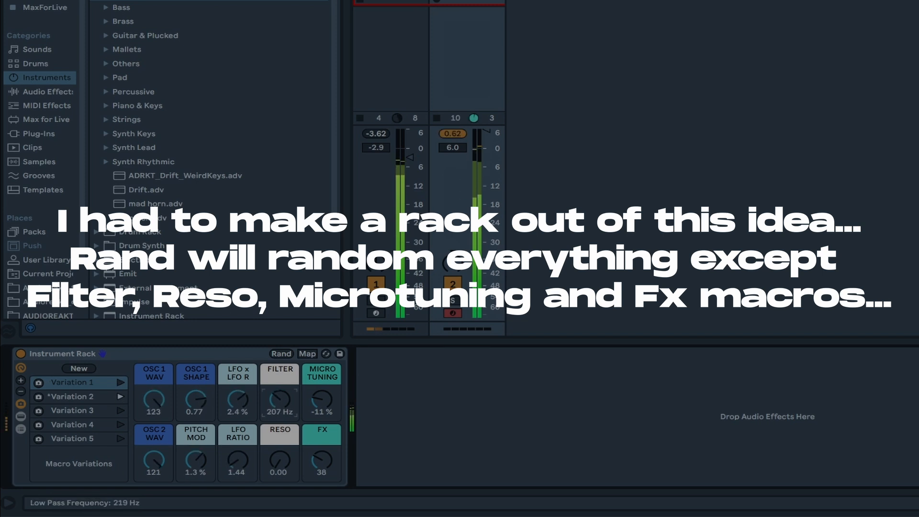
# Step: Recall Variation 3 with the Filter macro swept down to 303 Hz, and Variation 4 with it raised to 5.72 kHz
pyautogui.click(120, 412)
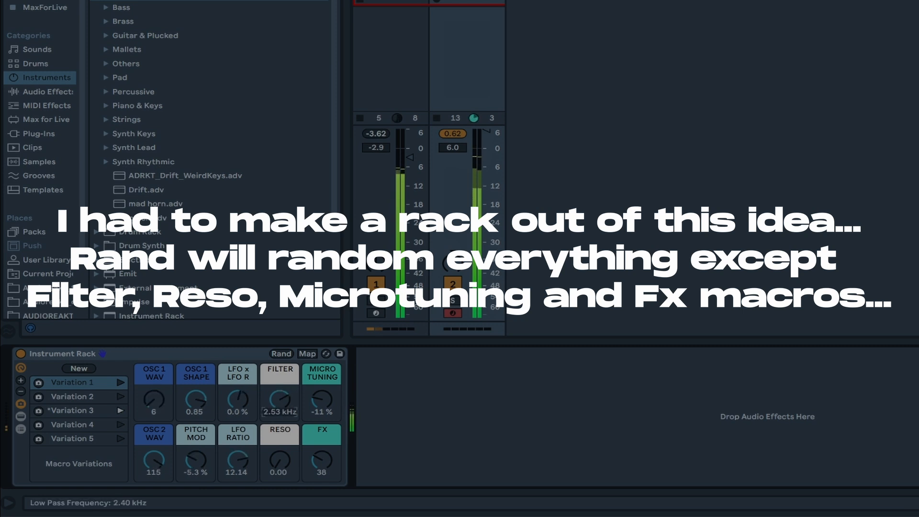
pyautogui.moveTo(279, 403); pyautogui.dragTo(280, 406)
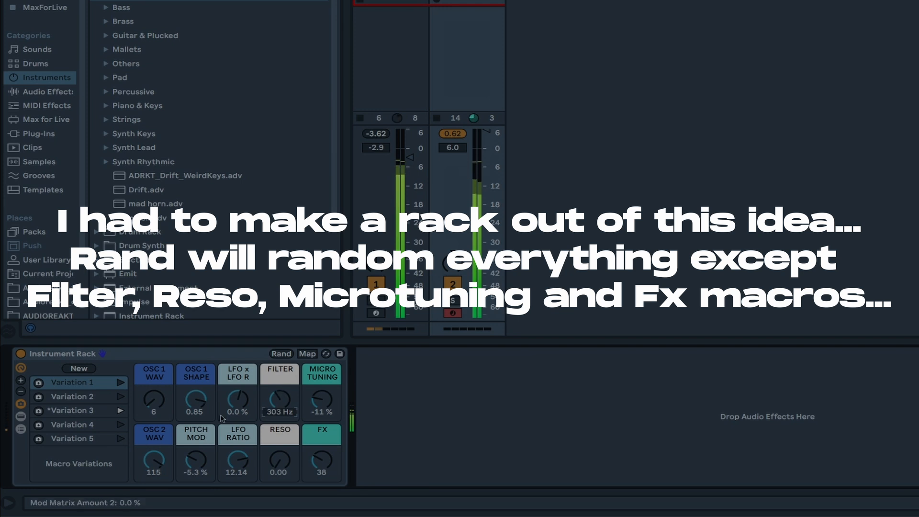
pyautogui.click(120, 425)
pyautogui.moveTo(279, 399); pyautogui.dragTo(280, 386)
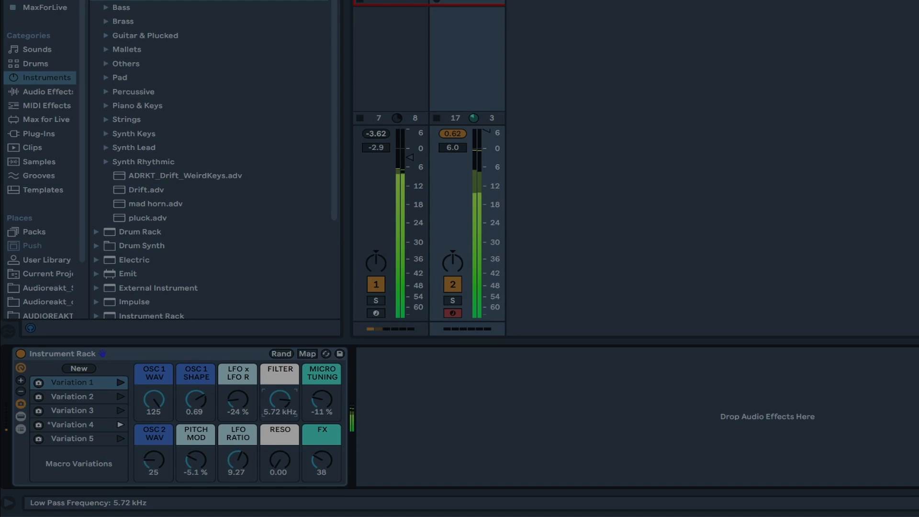
# Step: Recall Variation 5, randomize the rack's macros and lower the Filter macro to 62.7 Hz
pyautogui.click(121, 439)
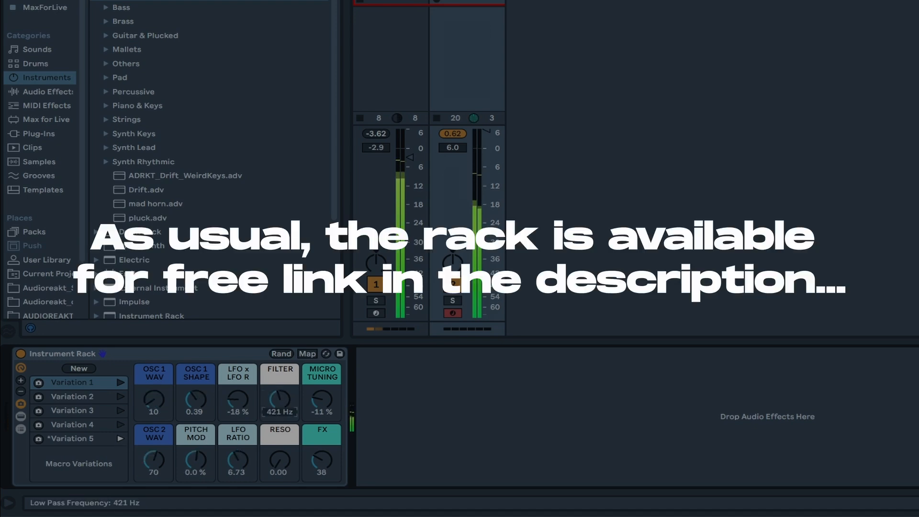
pyautogui.click(281, 354)
pyautogui.moveTo(284, 416)
pyautogui.mouseDown()
pyautogui.moveTo(284, 397)
pyautogui.moveTo(283, 426)
pyautogui.mouseUp()
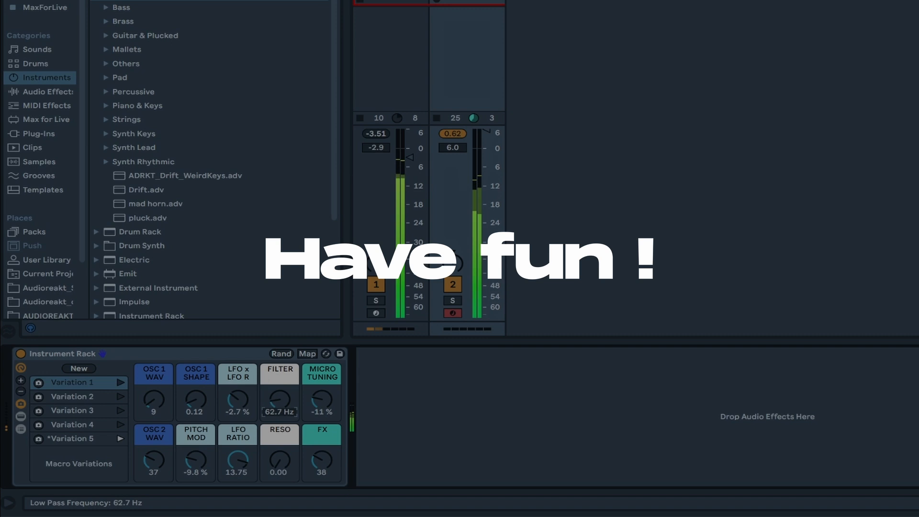